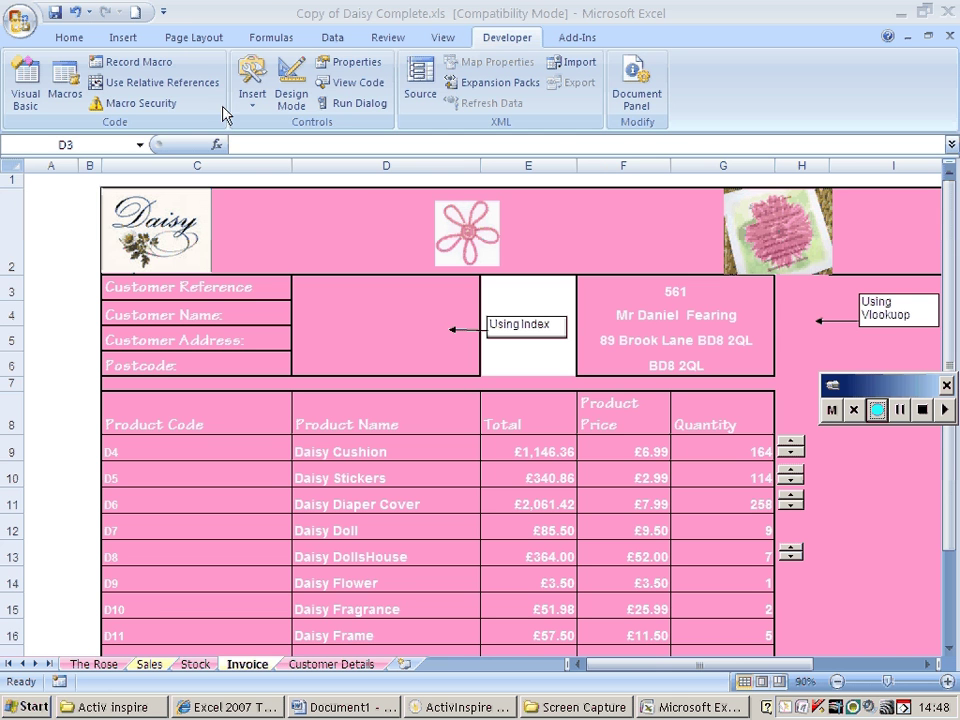
Draw a Combo Box form control across cell D3 beside Customer Reference
left_click(255, 110)
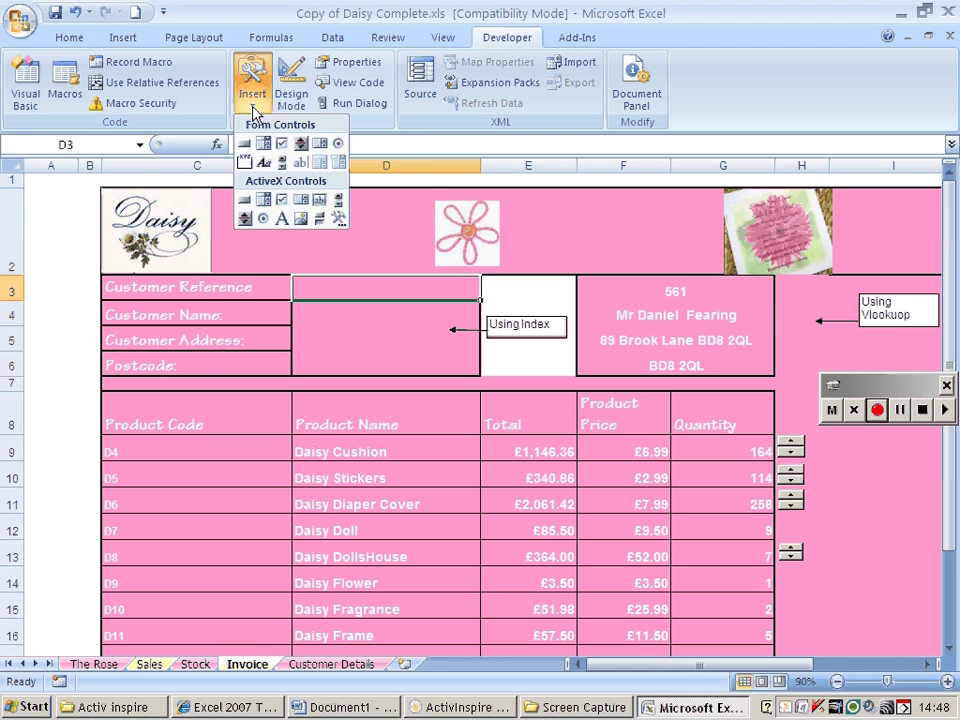
left_click(263, 145)
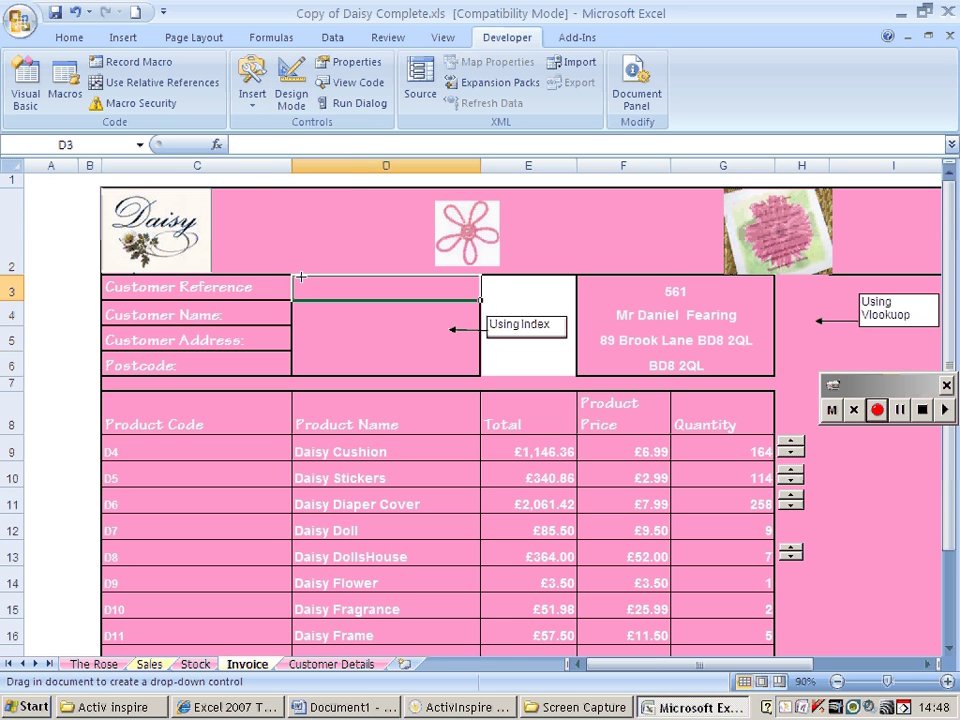
left_click_drag(300, 277, 479, 302)
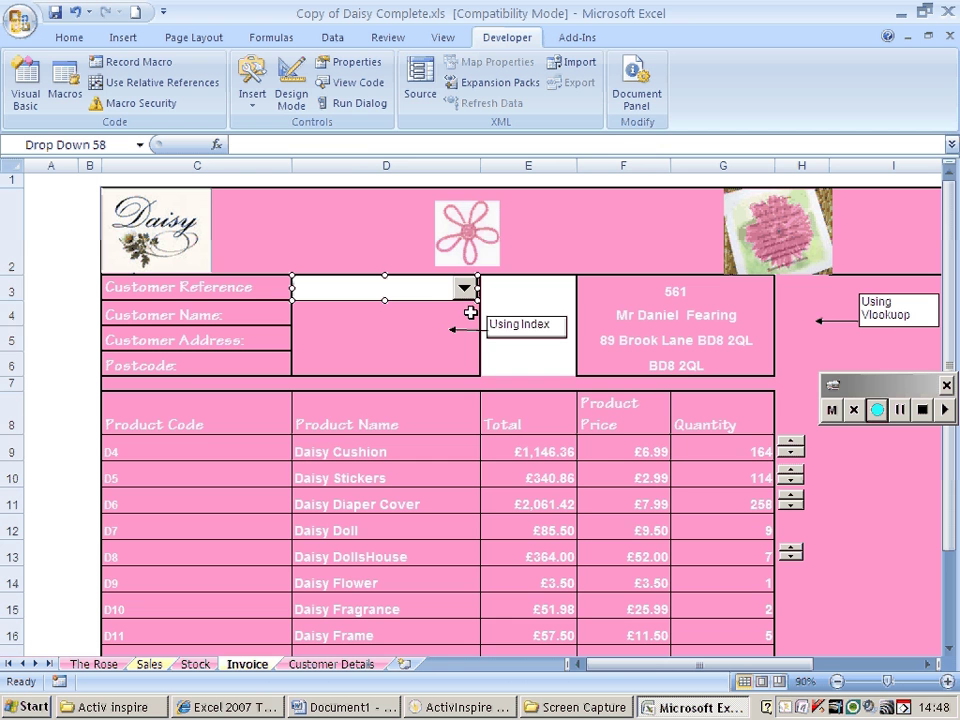
Set the combo box's input range to 'Customer Details'!$A$5:$A$11 and its cell link to $A$1
right_click(464, 291)
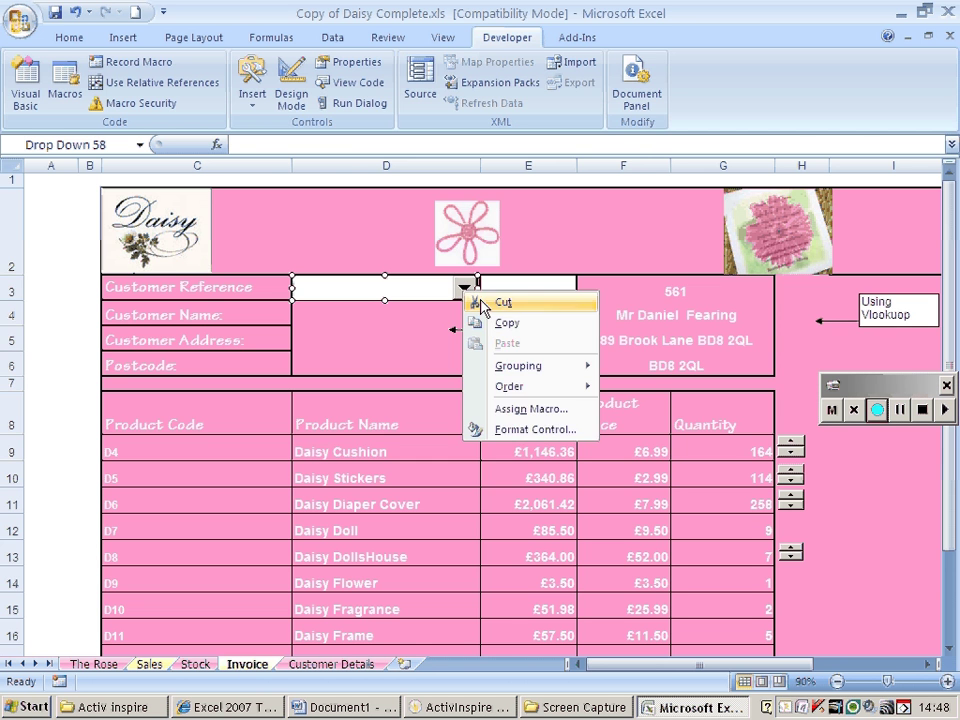
left_click(541, 430)
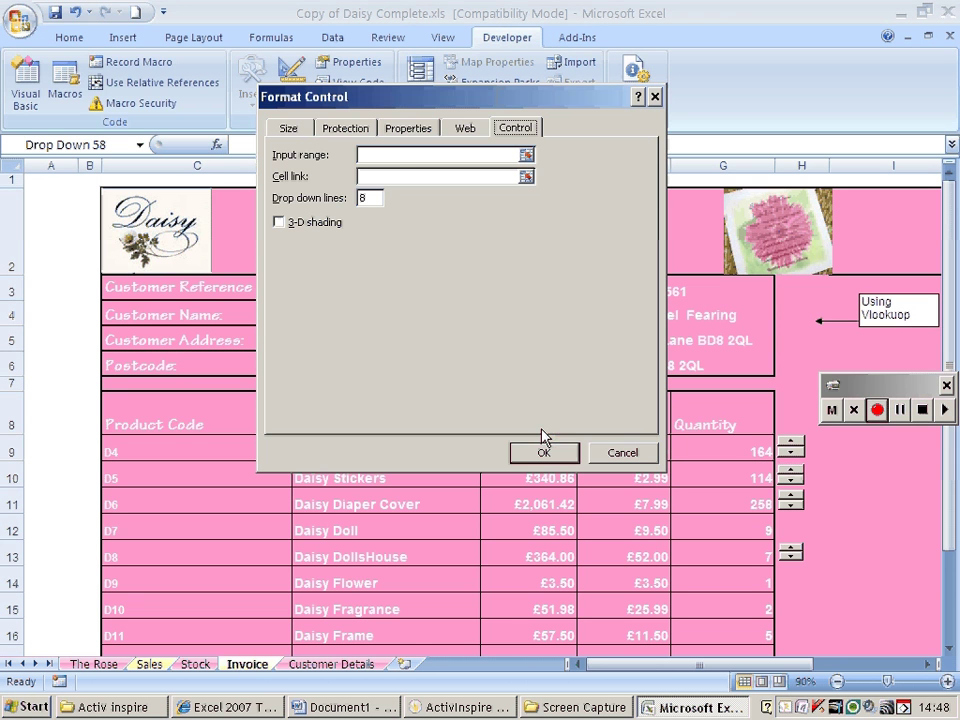
left_click(402, 155)
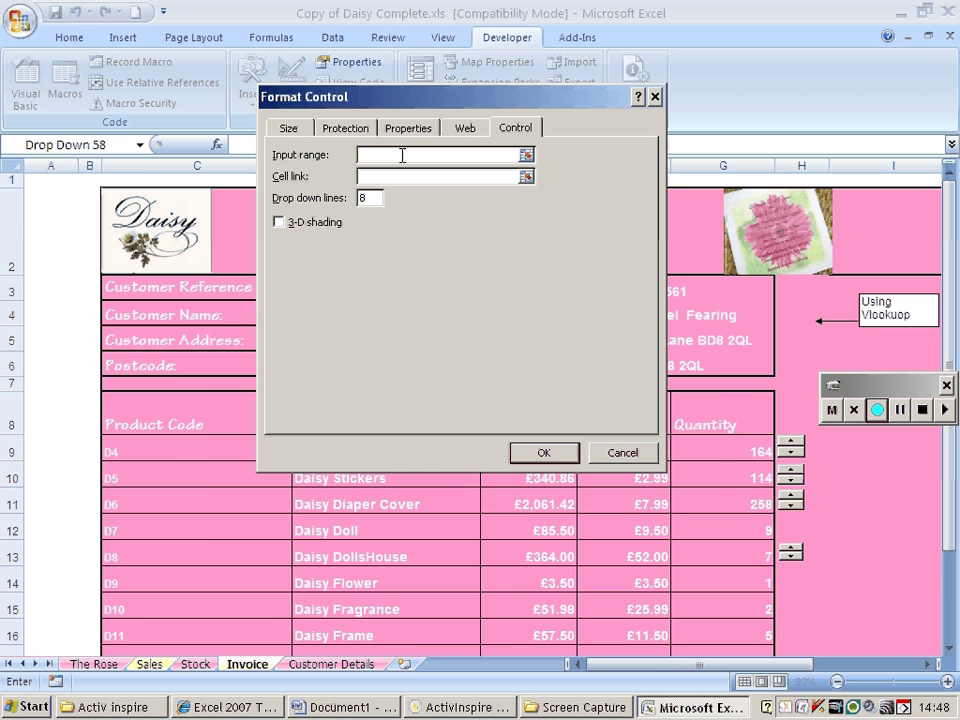
left_click(324, 665)
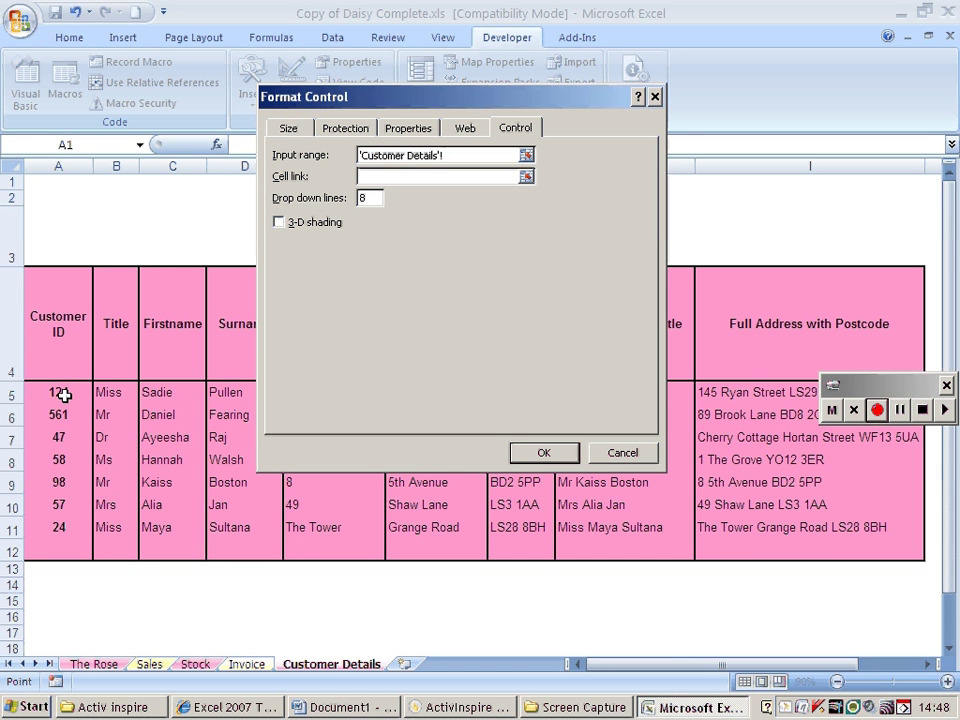
left_click_drag(63, 395, 79, 529)
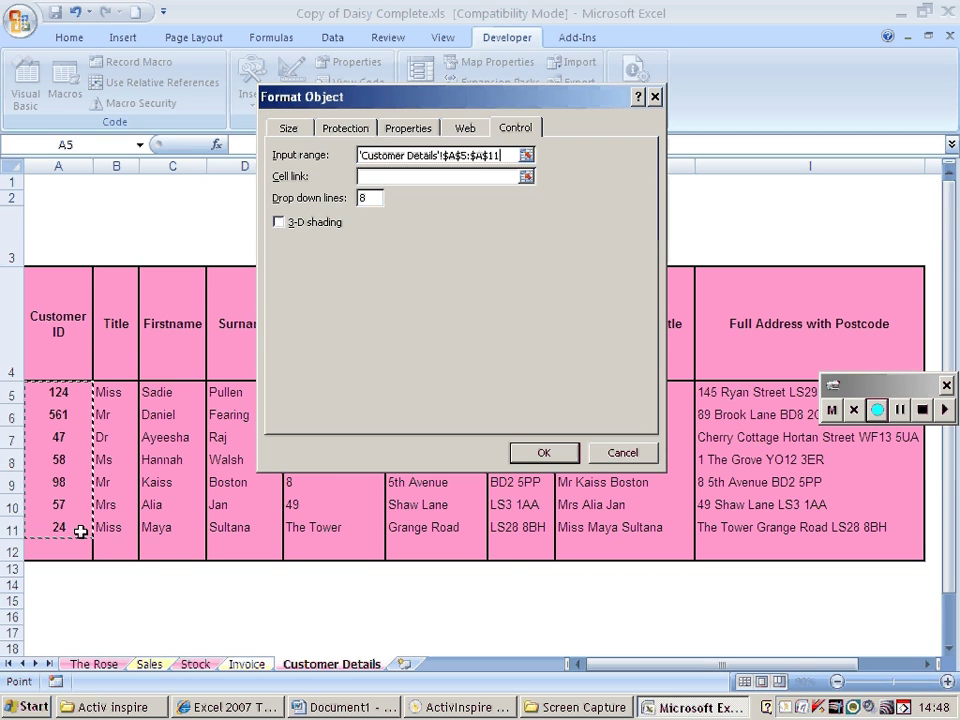
left_click(477, 178)
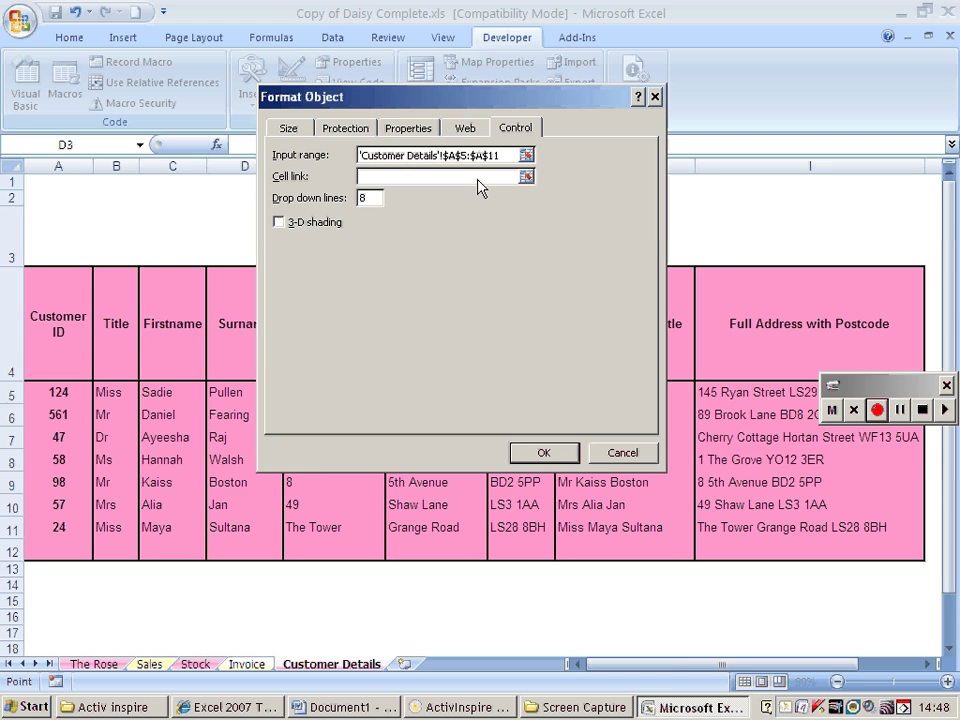
key("ctrl+Page_Up")
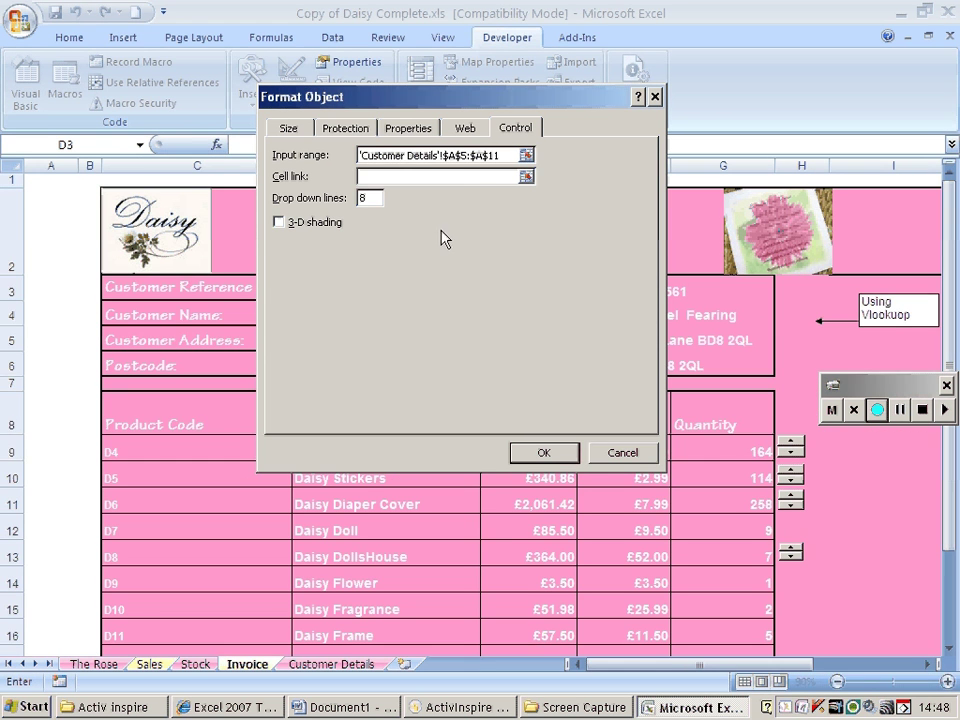
left_click(57, 180)
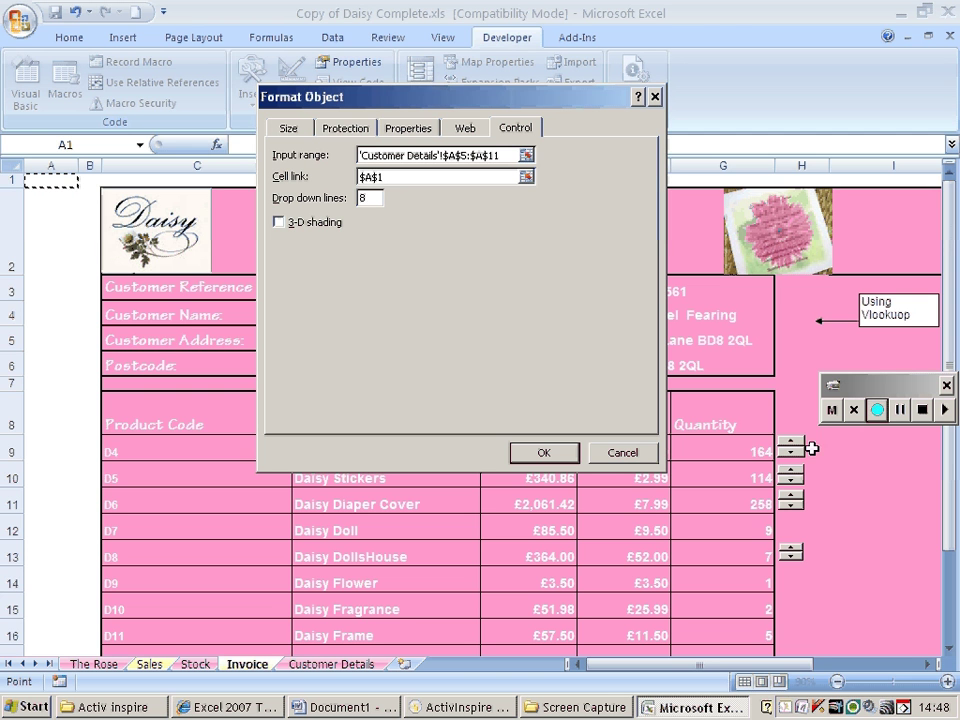
left_click(545, 455)
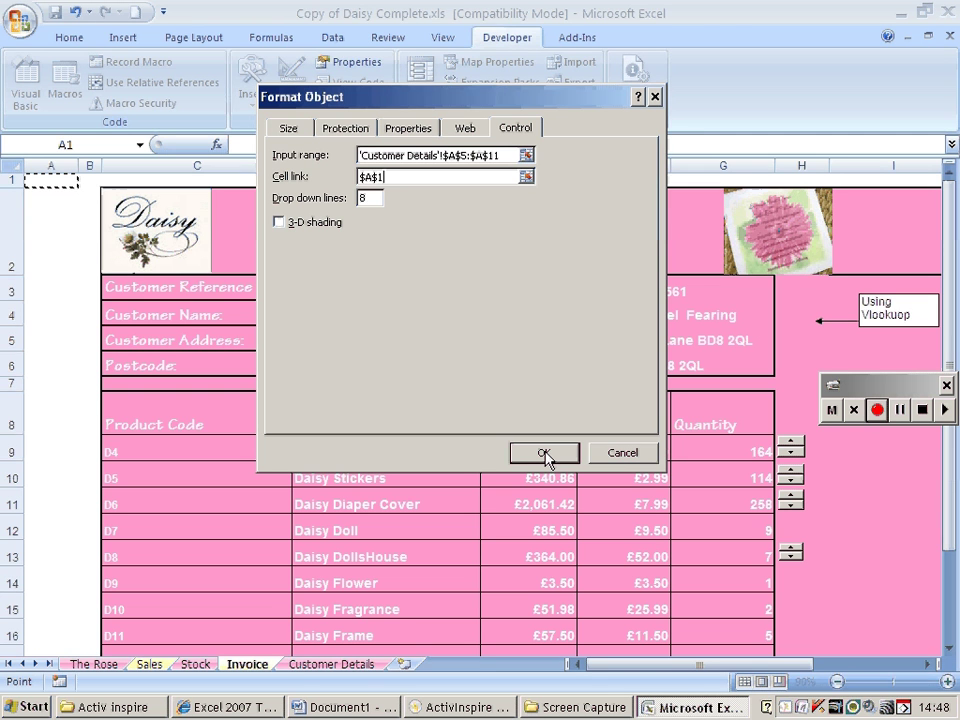
left_click(545, 454)
Pick customer reference 47 from the drop-down and check the linked value in A1
left_click(545, 455)
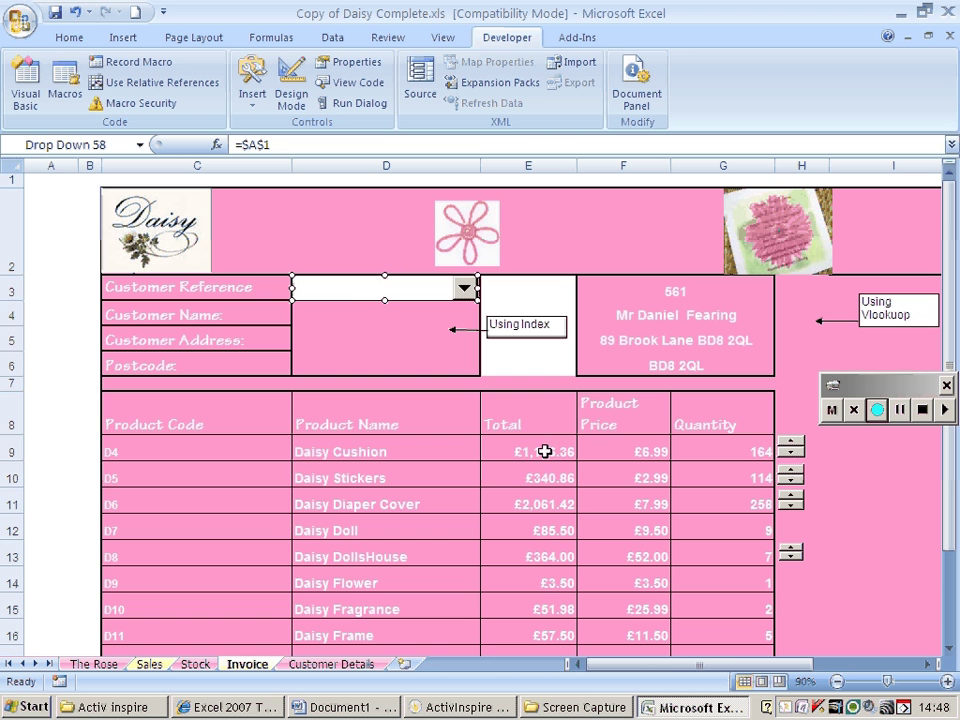
left_click(334, 317)
left_click(365, 300)
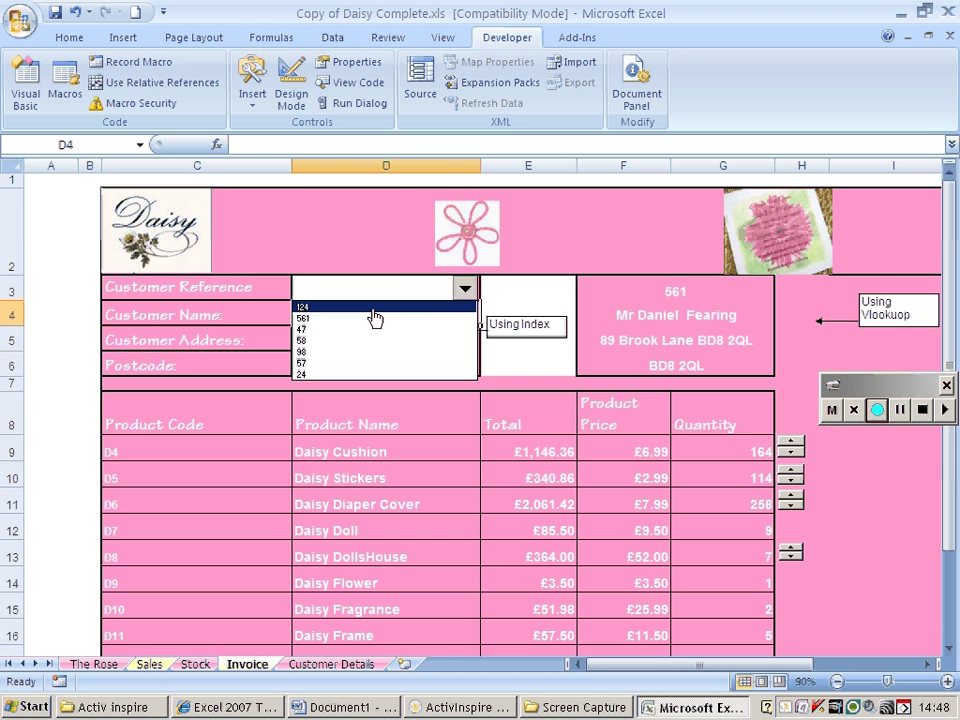
left_click(379, 326)
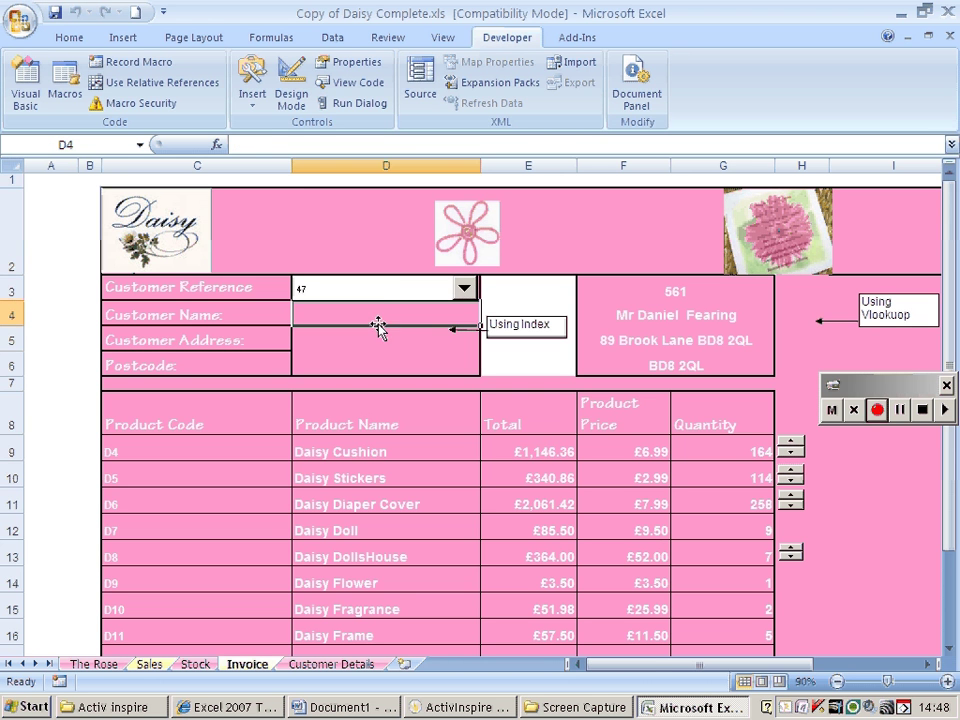
left_click(57, 180)
left_click(67, 37)
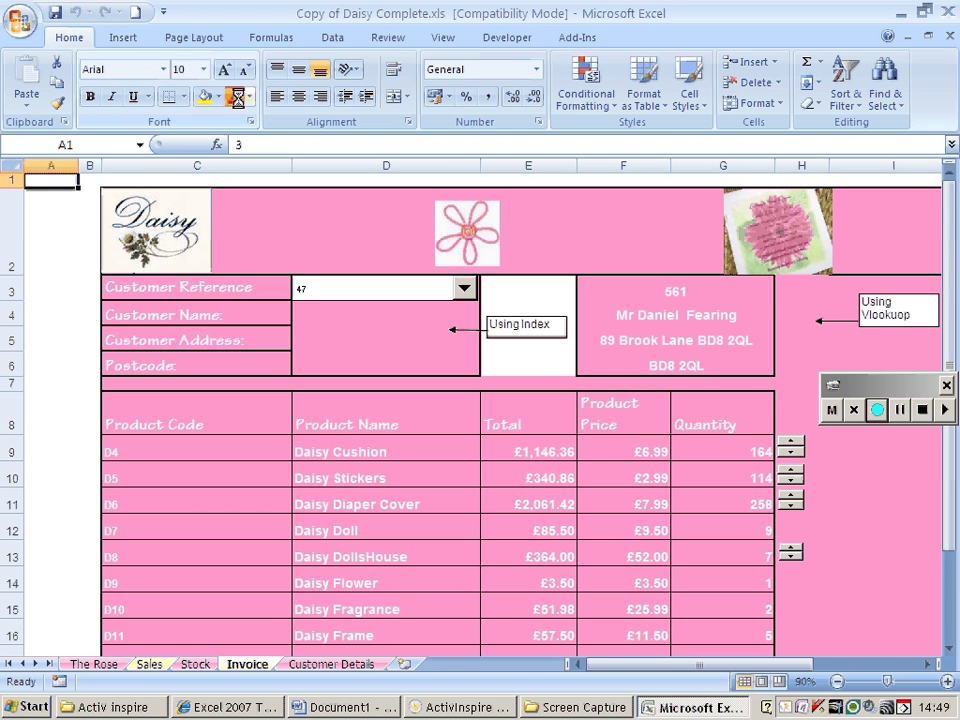
Switch the drop-down to 124, then 561, and select cell D4
left_click(397, 296)
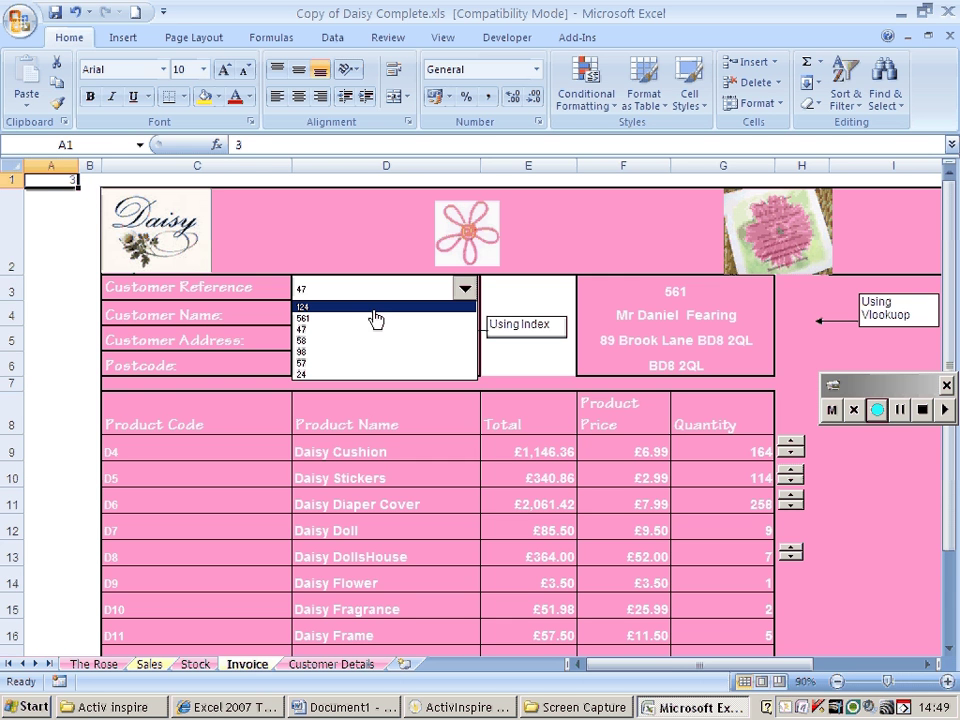
left_click(374, 310)
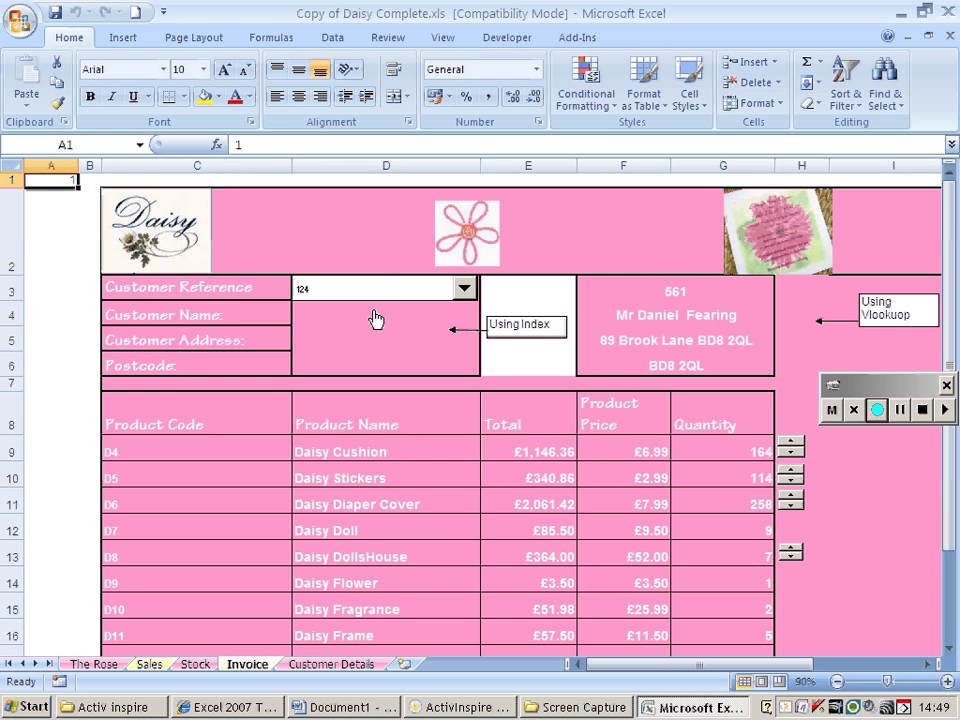
left_click(383, 286)
left_click(386, 318)
left_click(389, 294)
left_click(389, 319)
left_click(404, 308)
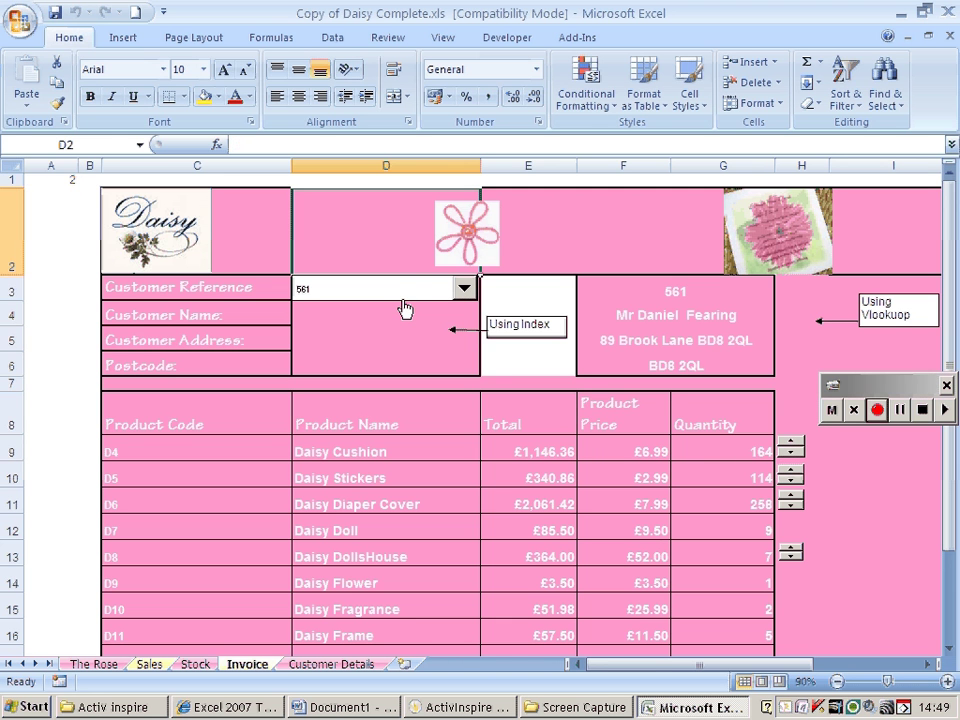
left_click(405, 318)
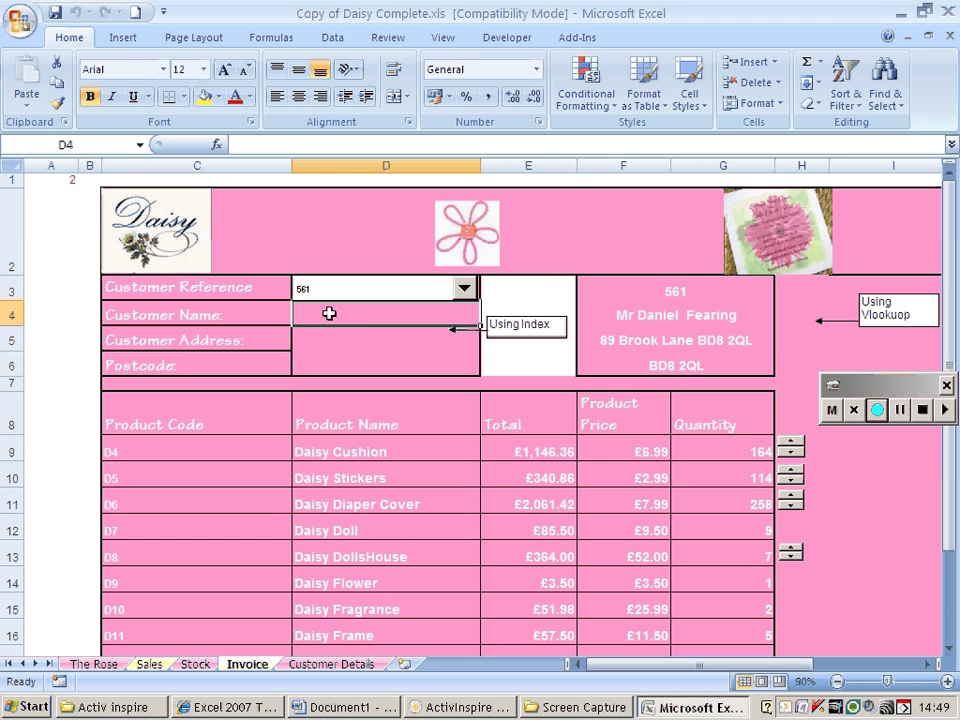
Find the INDEX function under the All category in Insert Function for cell D4
left_click(217, 148)
scroll(400, 251, "down", 1)
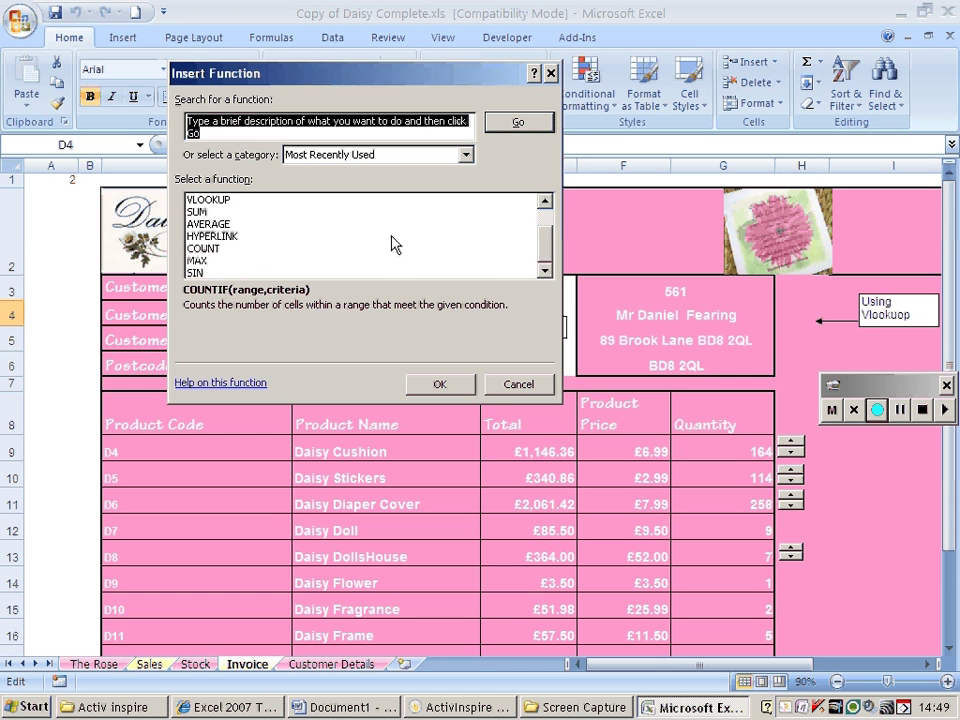
scroll(418, 251, "up", 1)
left_click(380, 156)
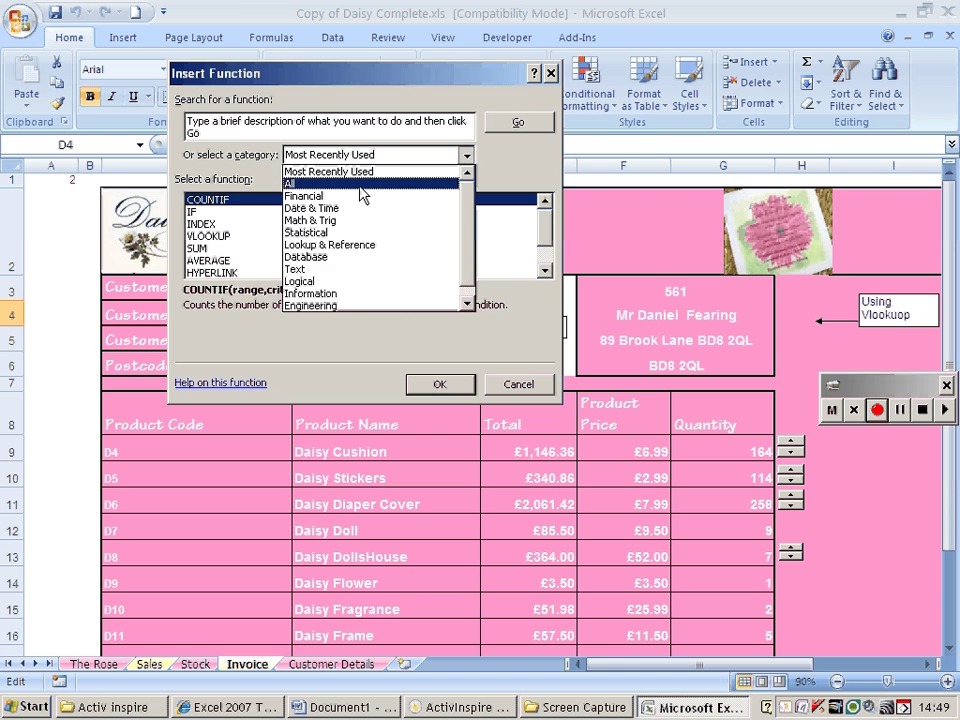
left_click(362, 183)
scroll(390, 232, "down", 6)
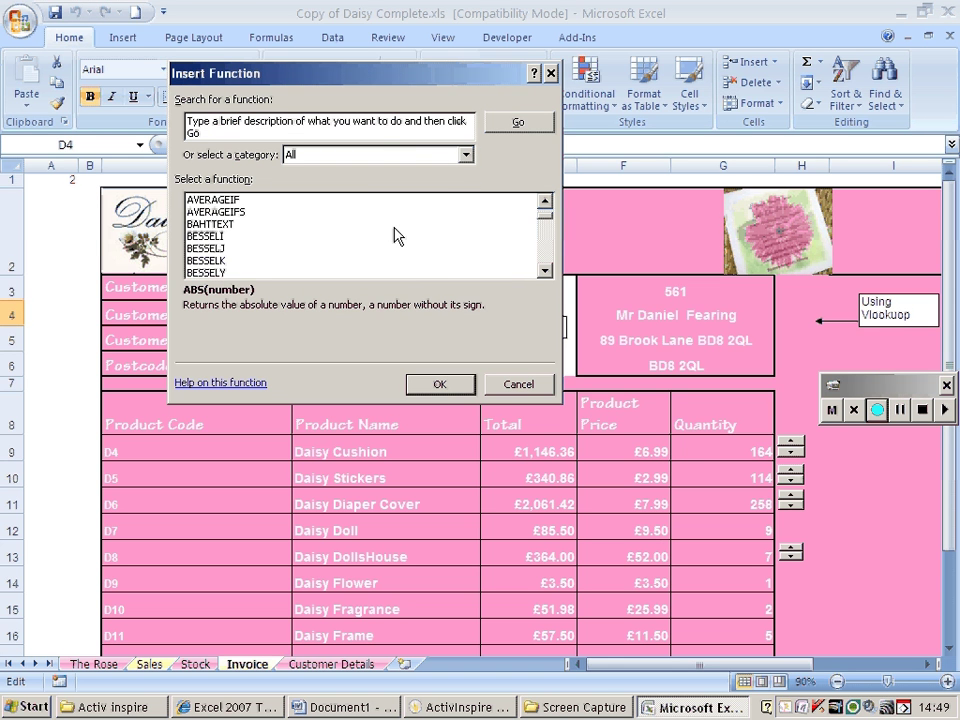
scroll(394, 235, "down", 20)
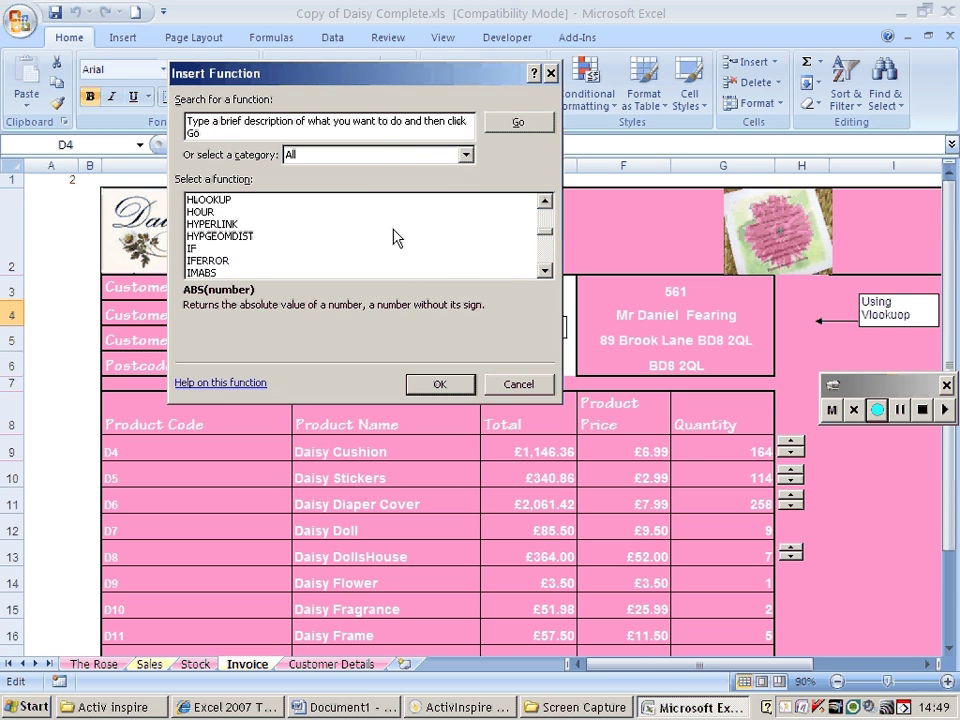
scroll(393, 237, "down", 6)
left_click(210, 260)
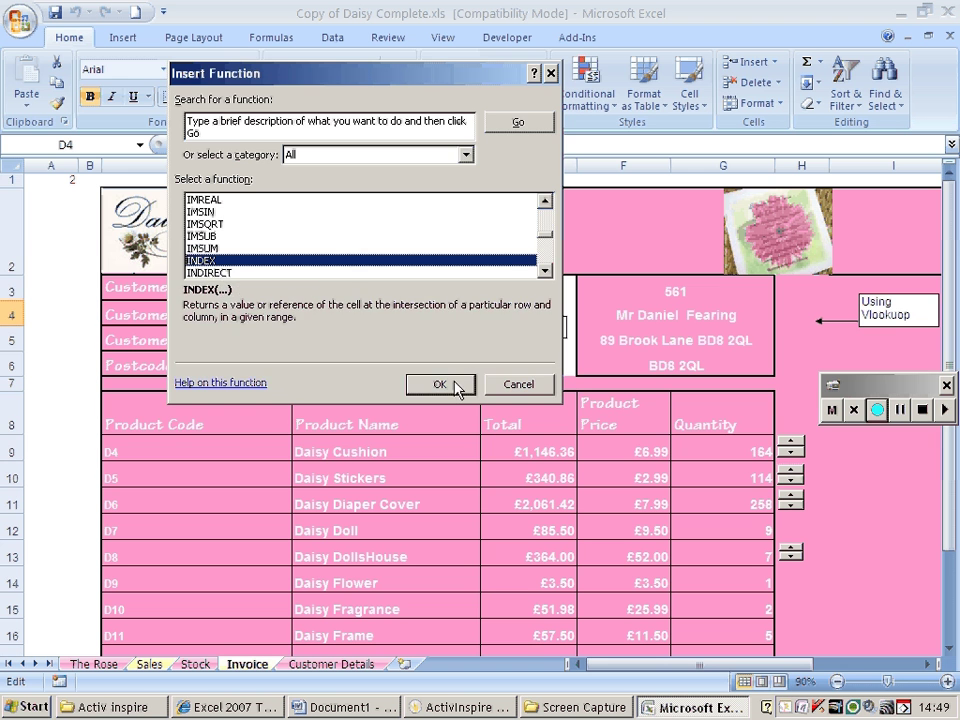
Insert INDEX in its array form and point the Array argument at the Customer Details sheet
left_click(439, 385)
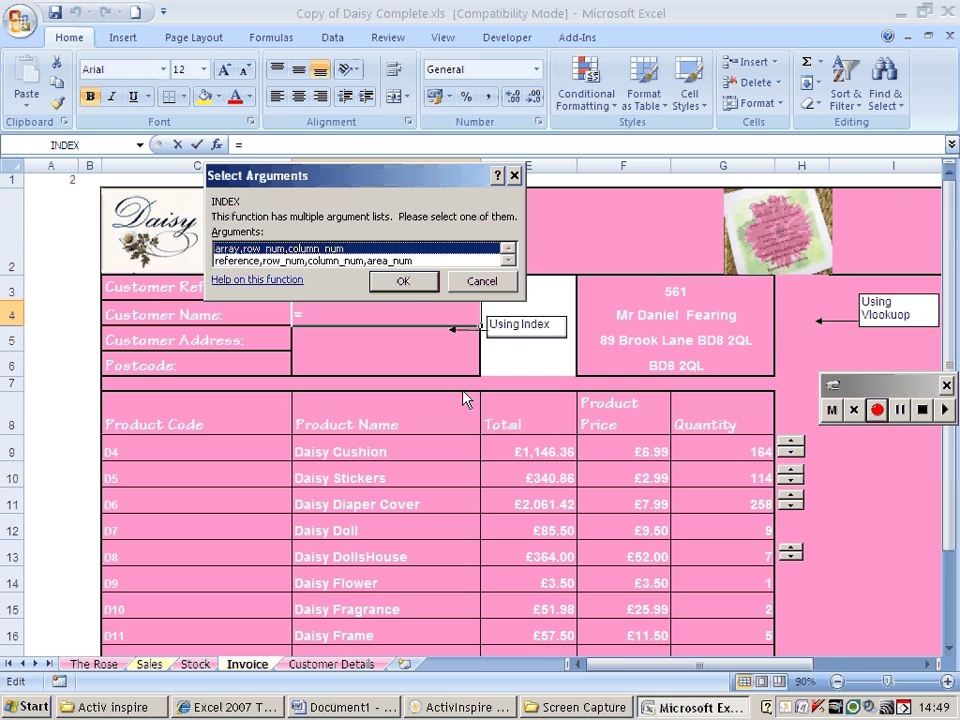
left_click(403, 284)
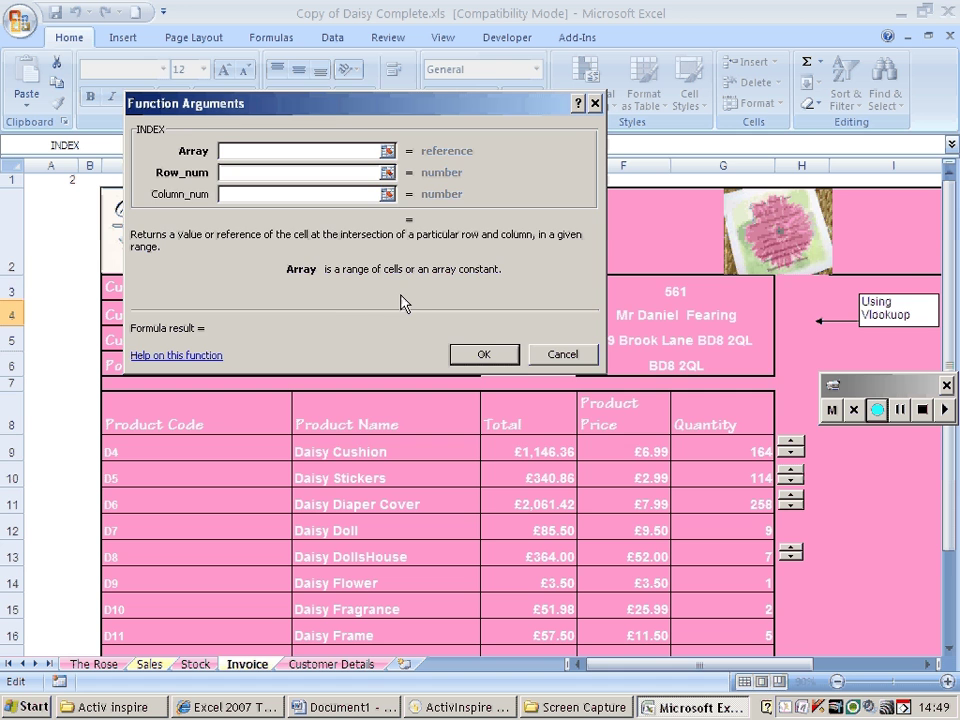
left_click_drag(220, 104, 523, 198)
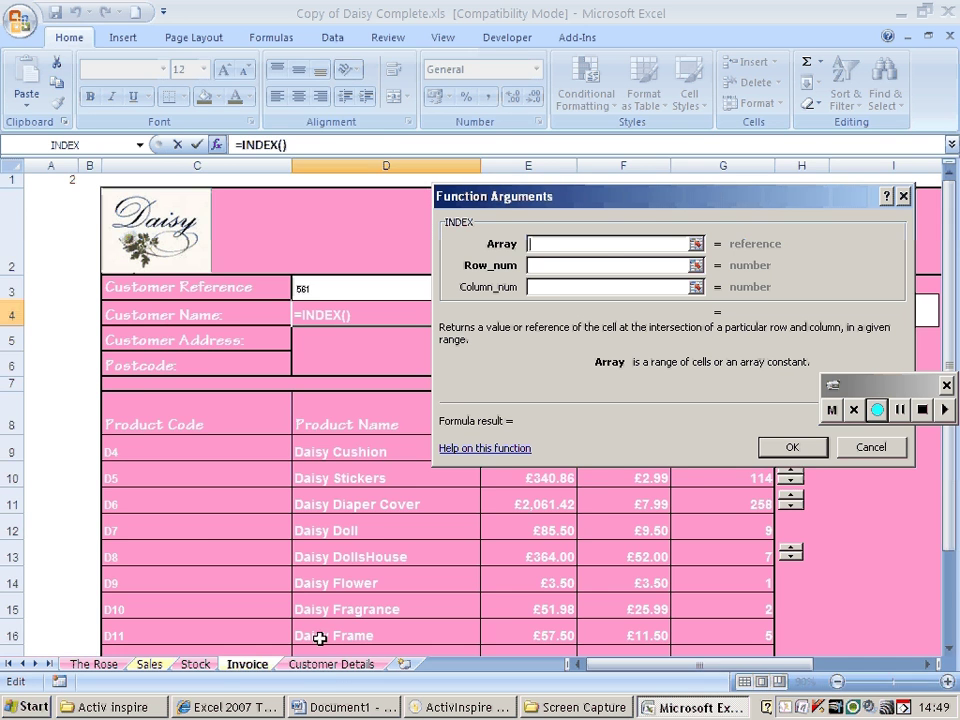
left_click(331, 664)
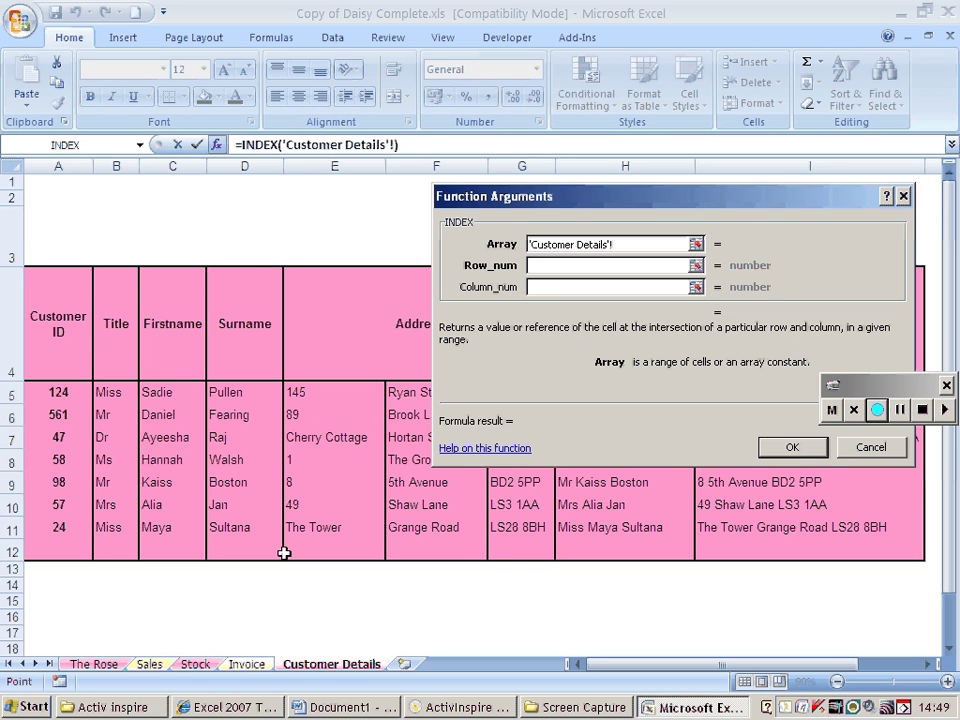
Complete D4 as =INDEX('Customer Details'!H5:H11,A1) so it shows the customer's full name
left_click_drag(520, 196, 109, 165)
left_click_drag(595, 392, 609, 526)
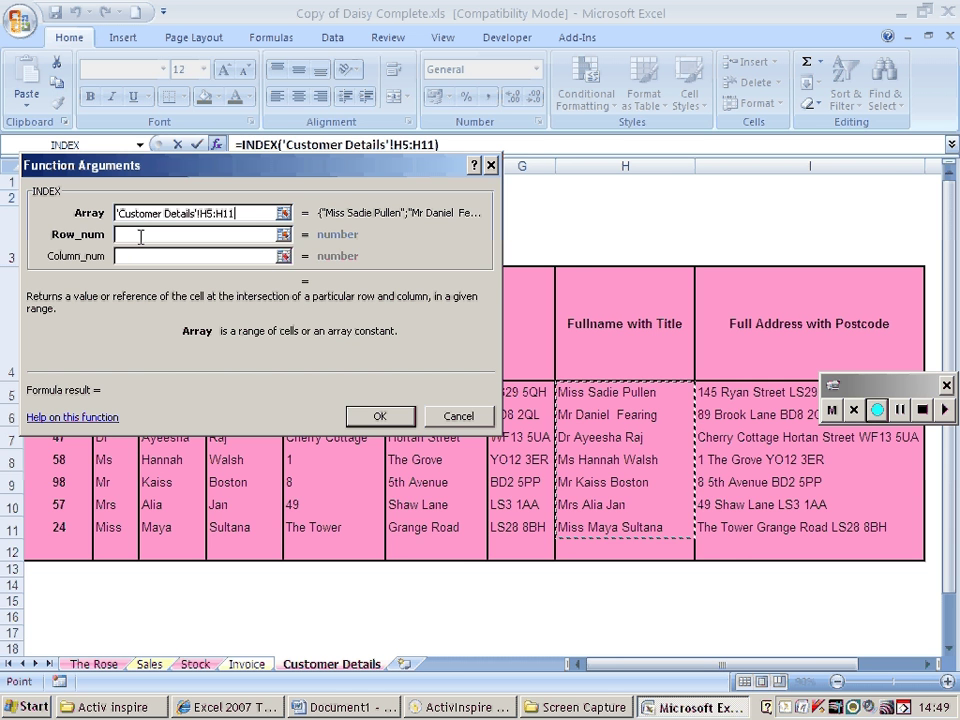
left_click(141, 237)
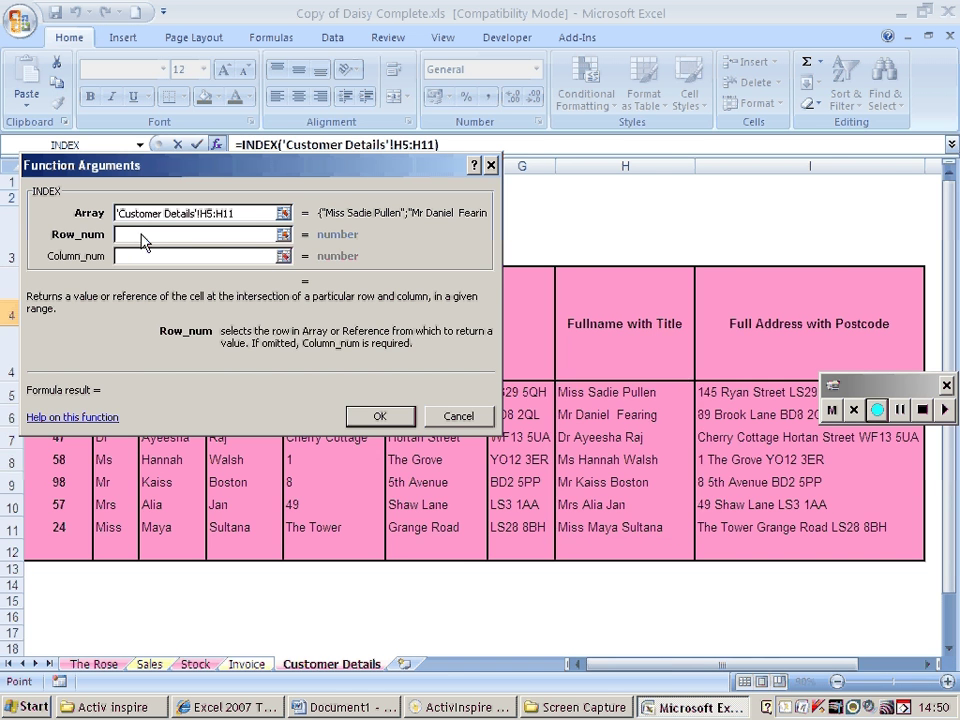
key("ctrl+Page_Up")
left_click_drag(355, 173, 585, 408)
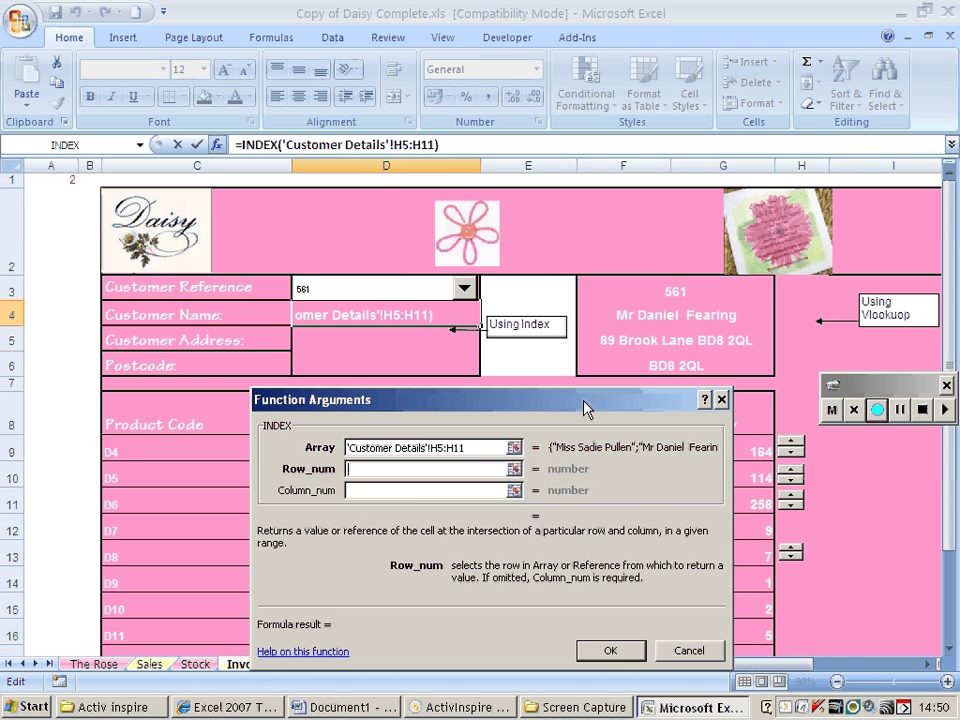
left_click(57, 181)
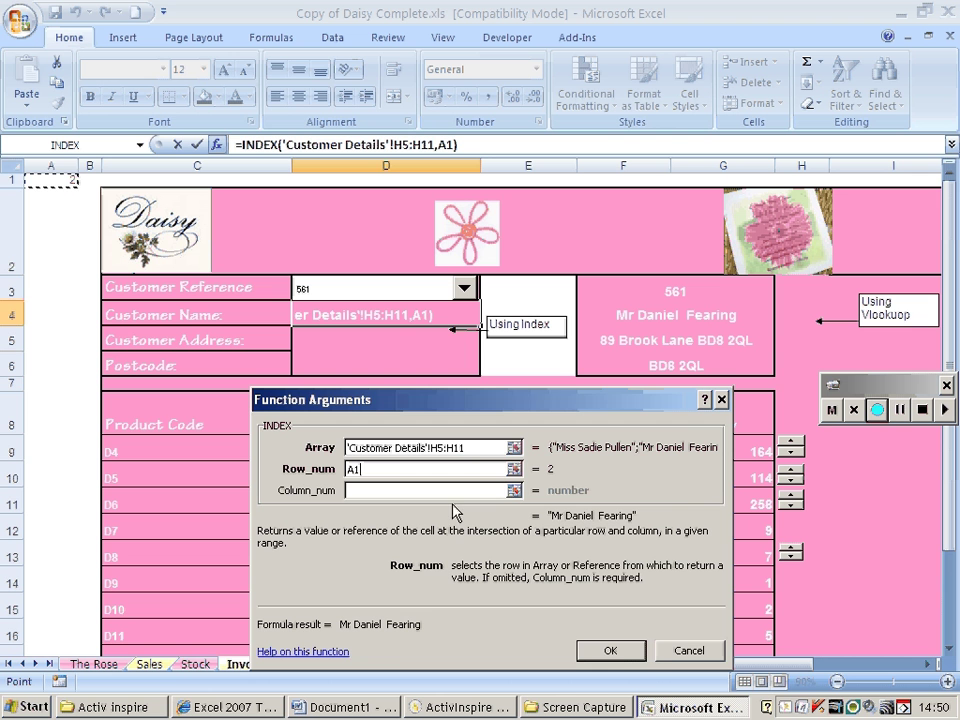
left_click(620, 652)
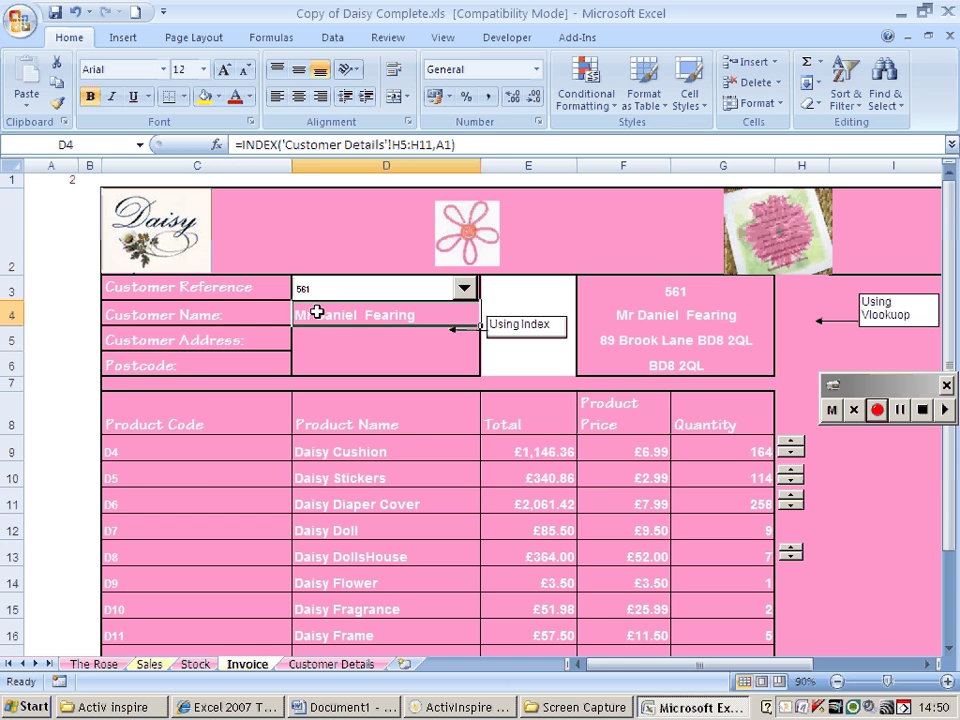
left_click(322, 664)
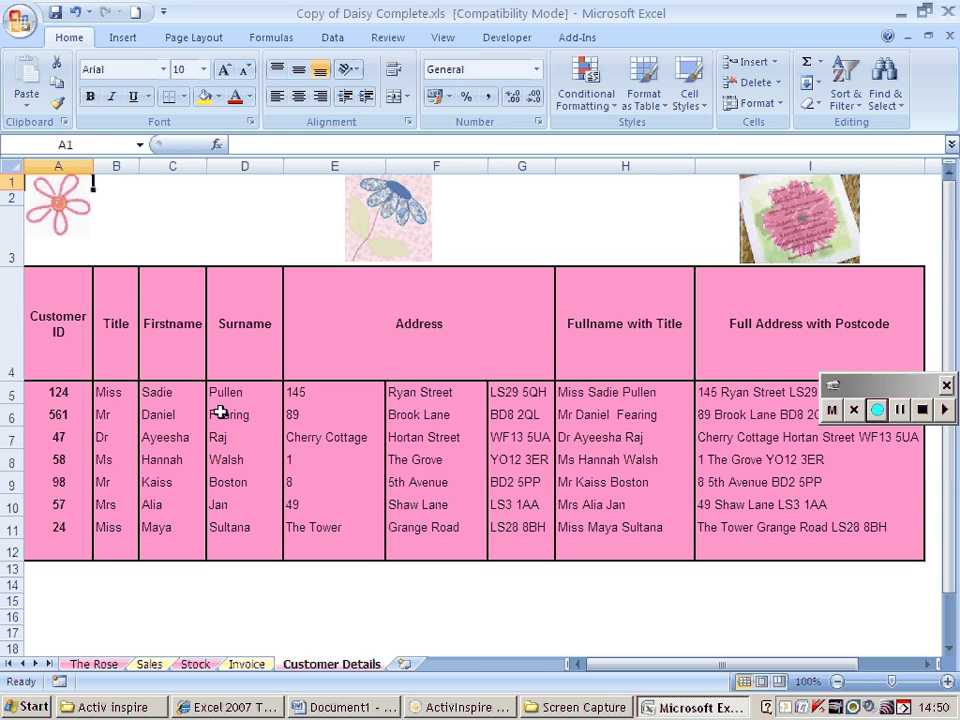
left_click(245, 665)
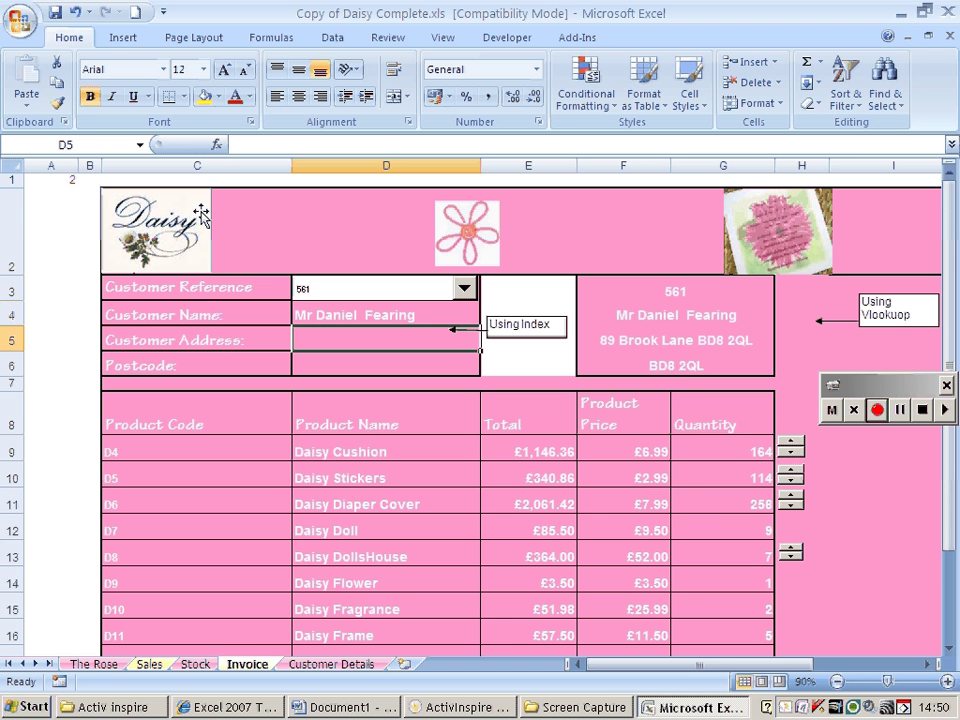
Enter =INDEX('Customer Details'!I5:I11,A1) in D5 to show the full address with postcode
left_click(216, 145)
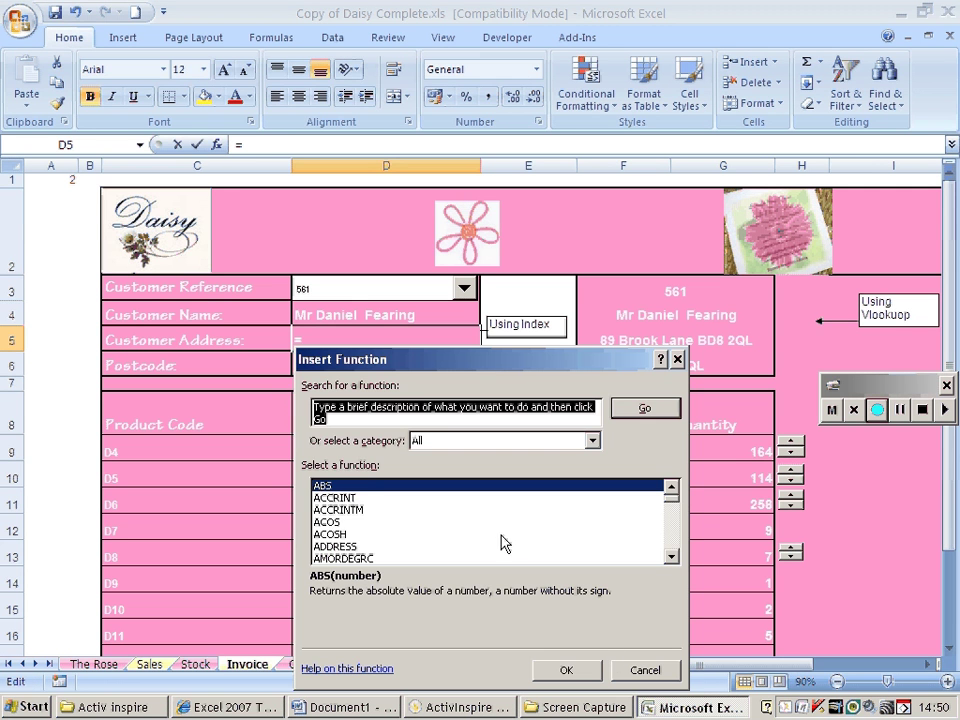
scroll(495, 530, "down", 20)
scroll(490, 517, "down", 20)
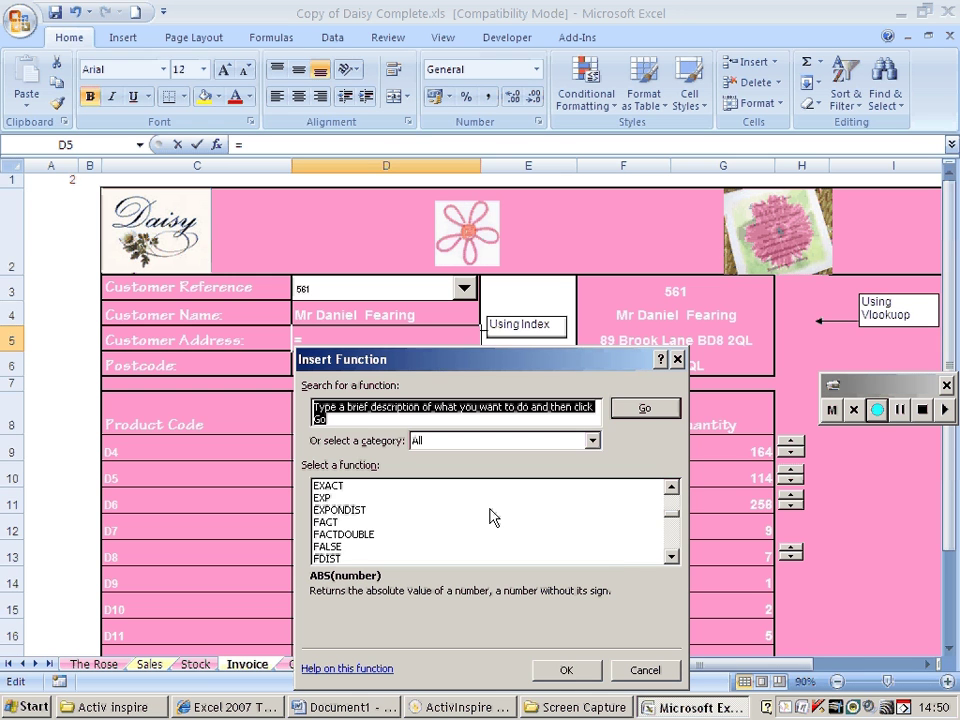
left_click(335, 513)
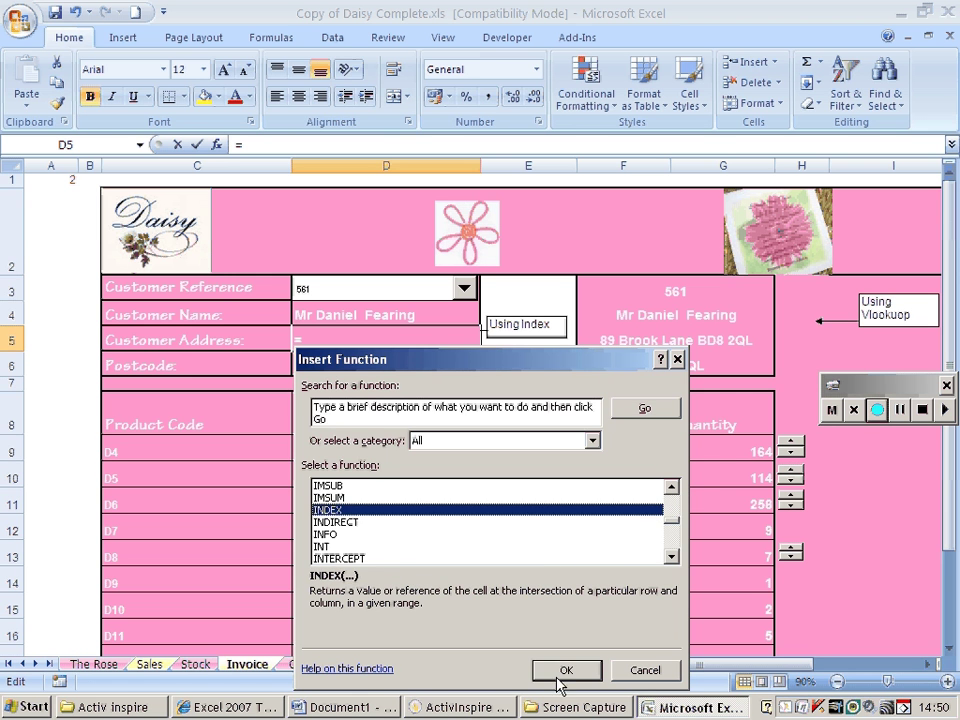
left_click(566, 670)
left_click(544, 571)
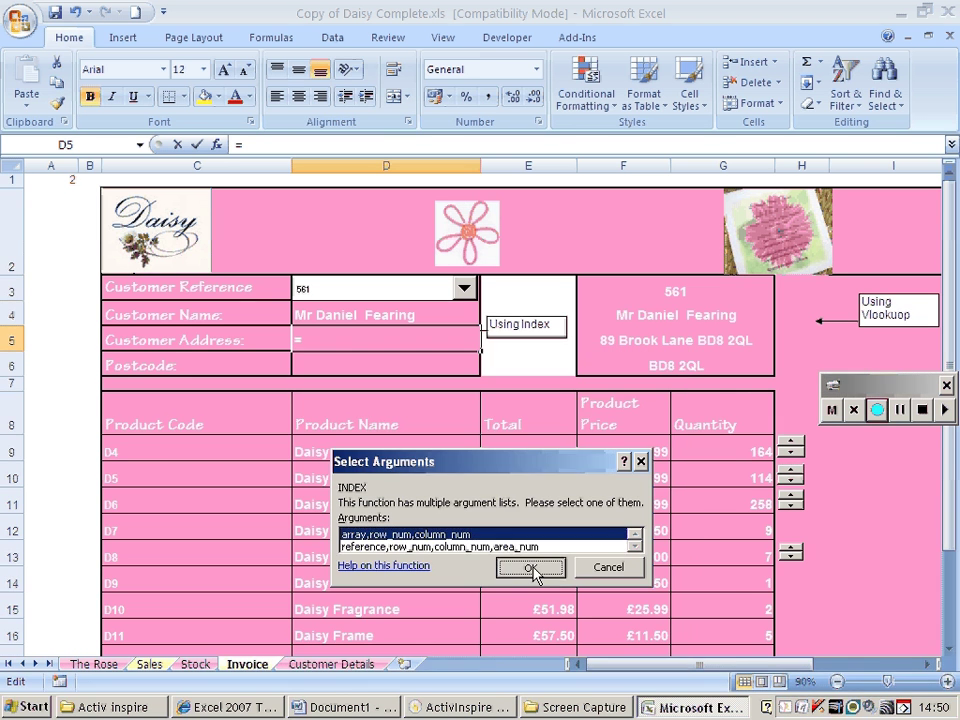
left_click(320, 663)
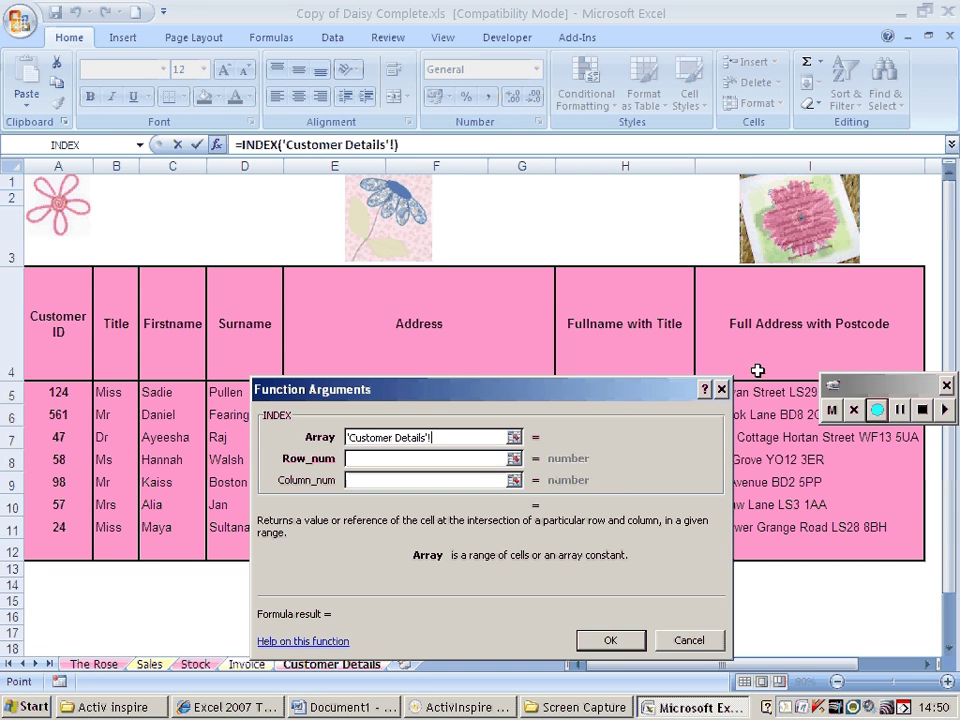
left_click_drag(754, 392, 765, 523)
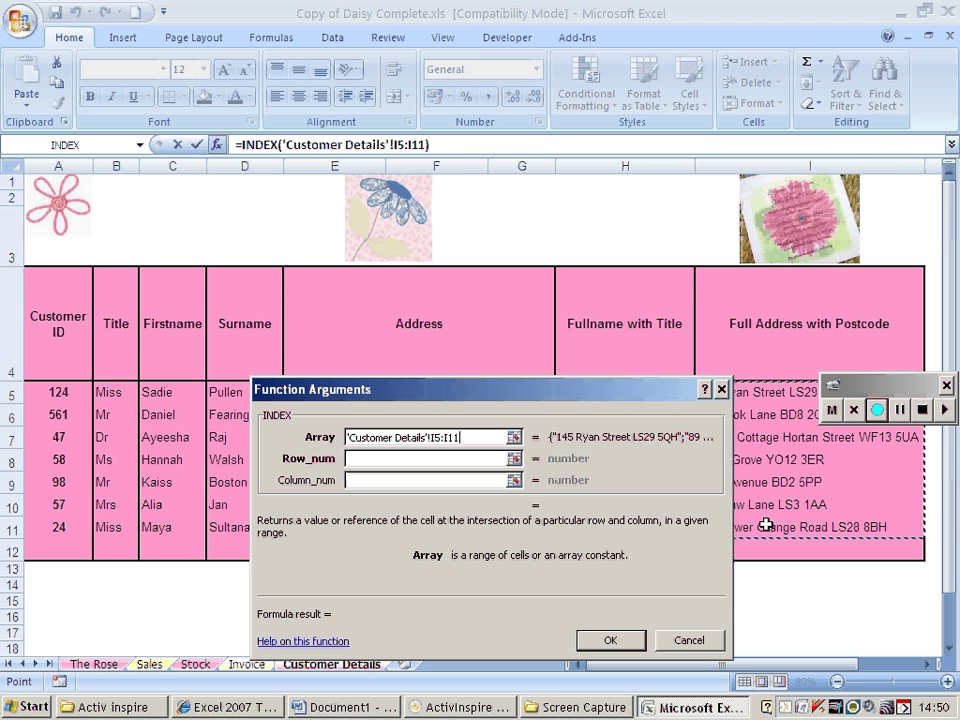
left_click(353, 458)
left_click(66, 181)
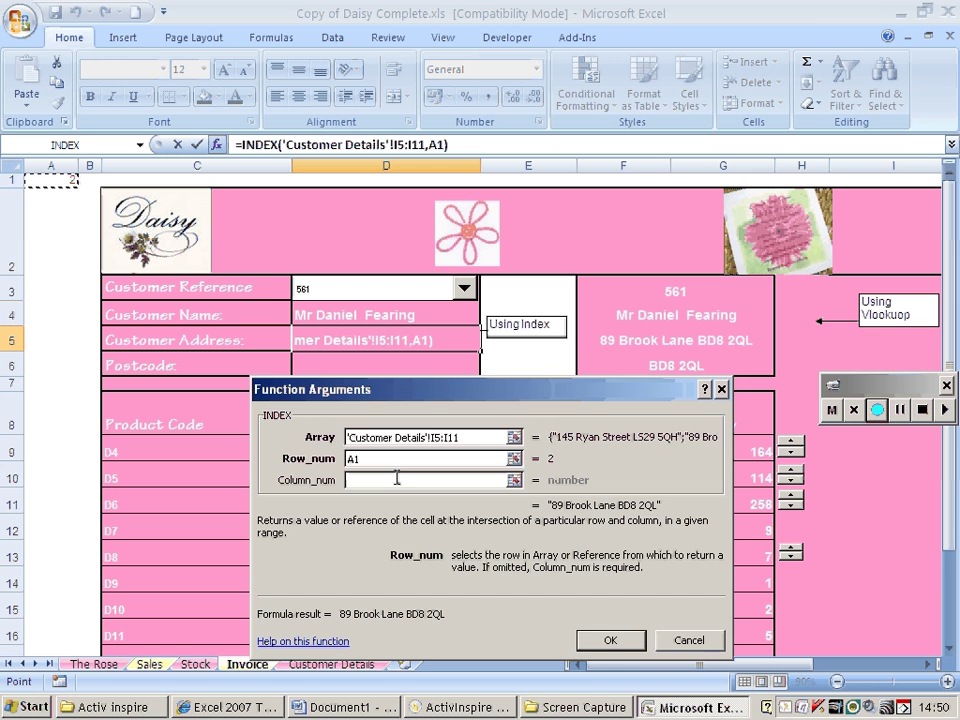
left_click(610, 641)
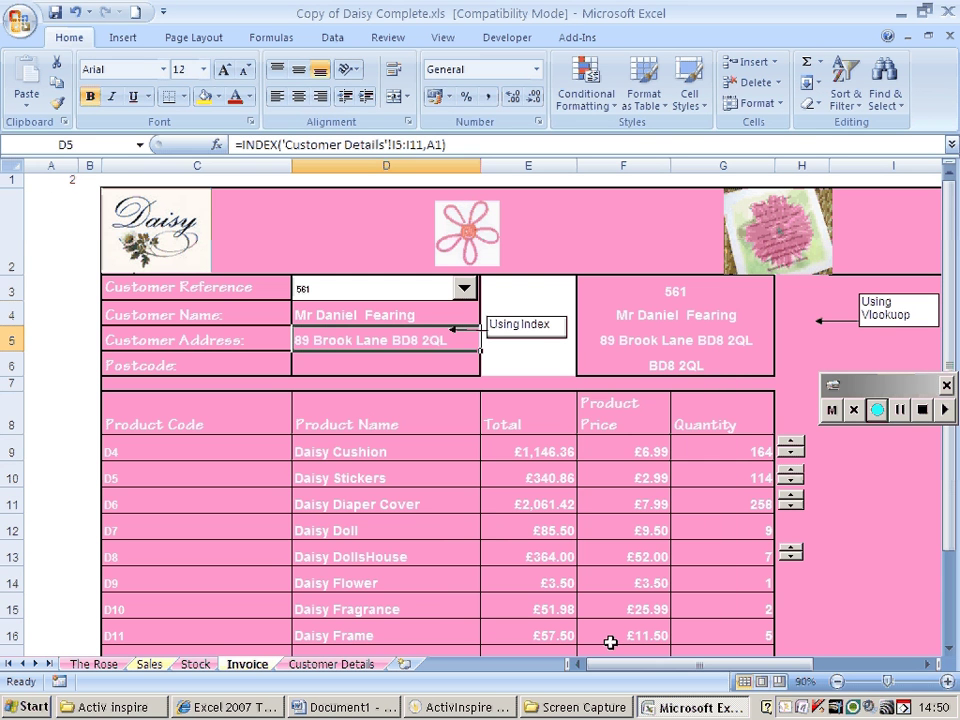
Select Postcode cell D6 and start inserting a function after reviewing the customer table
left_click(358, 365)
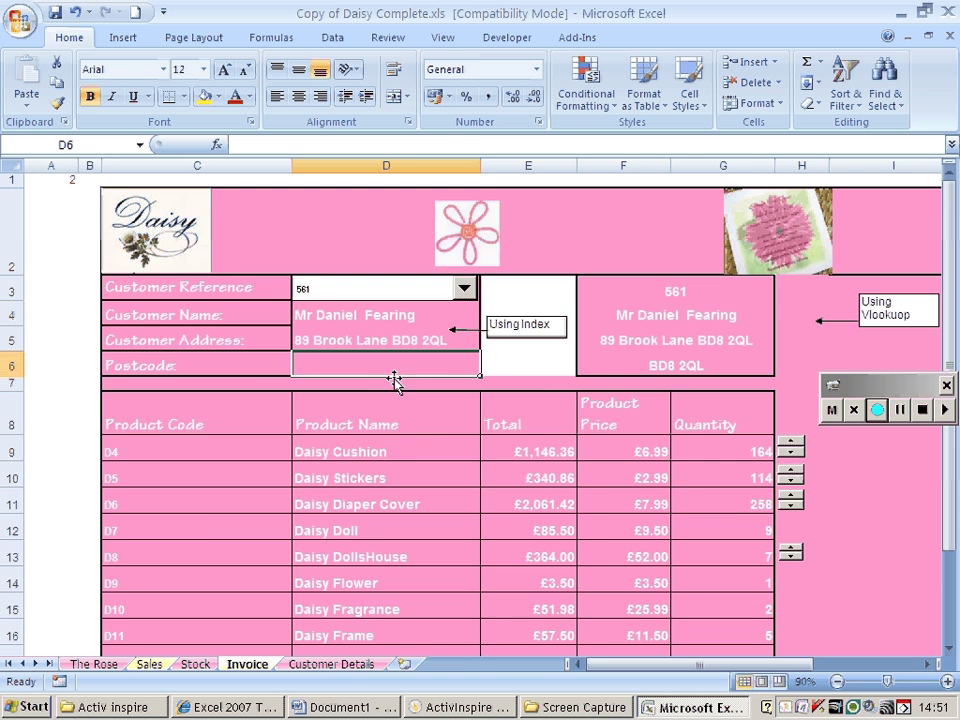
left_click(353, 665)
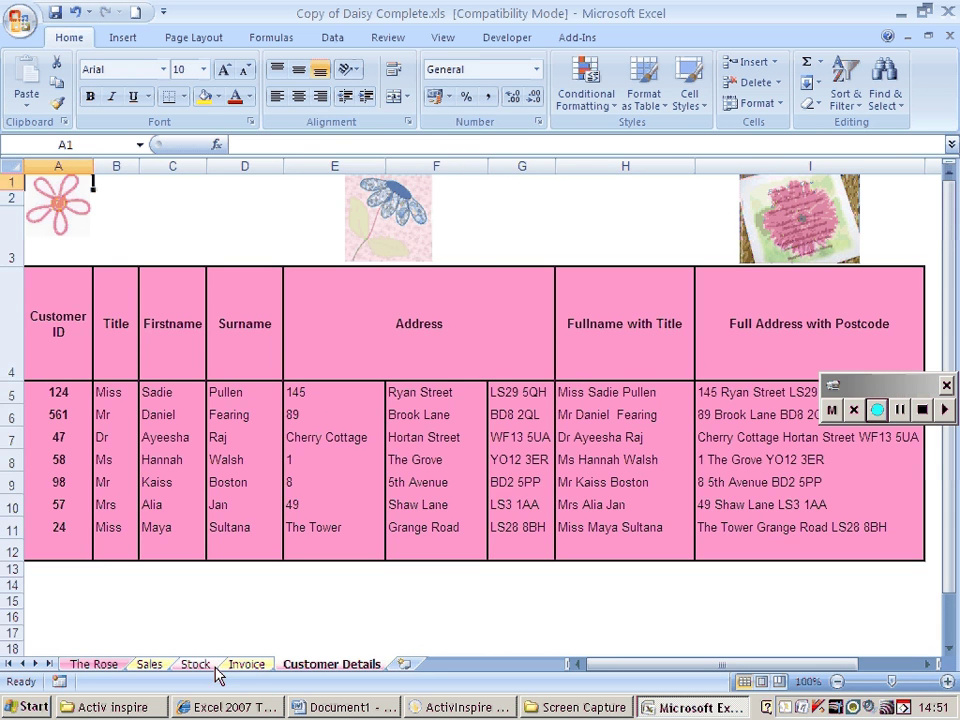
left_click(247, 665)
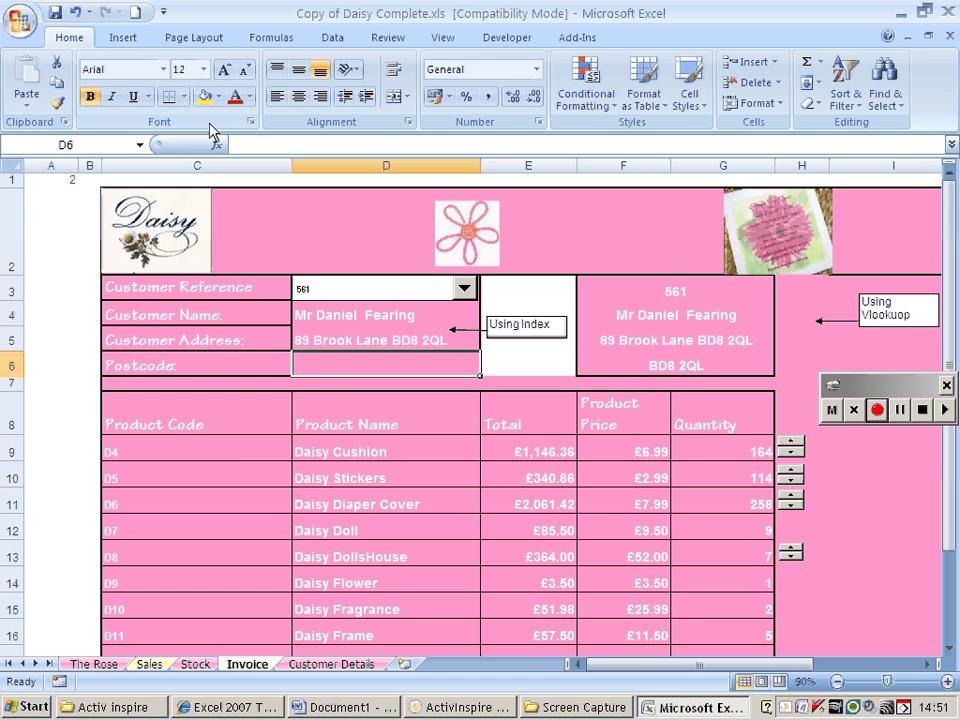
left_click(185, 145)
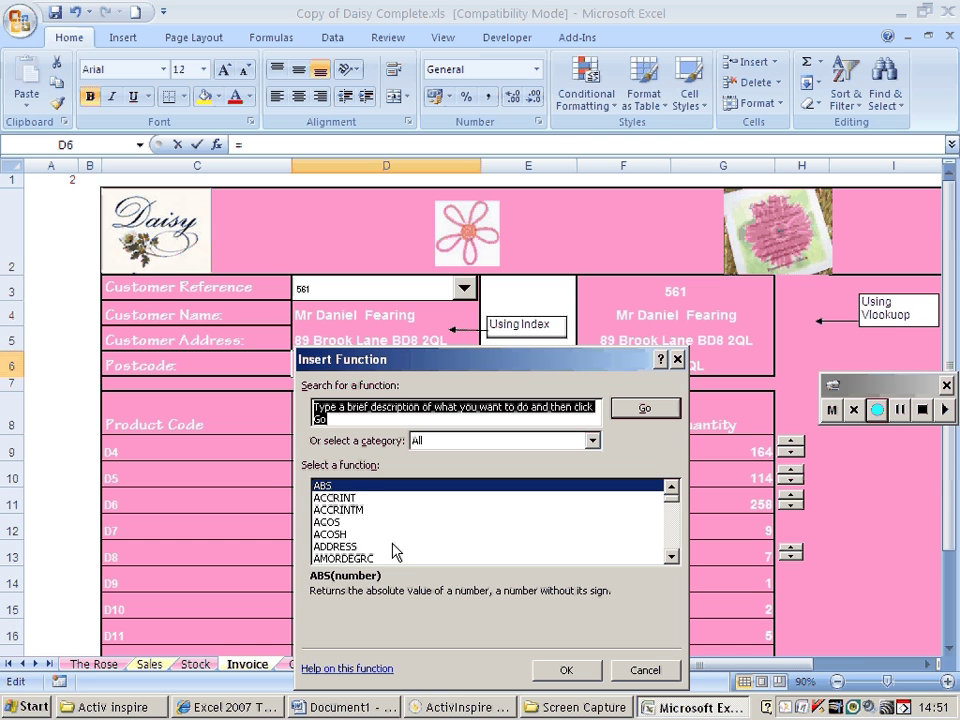
scroll(393, 545, "down", 8)
scroll(393, 545, "down", 20)
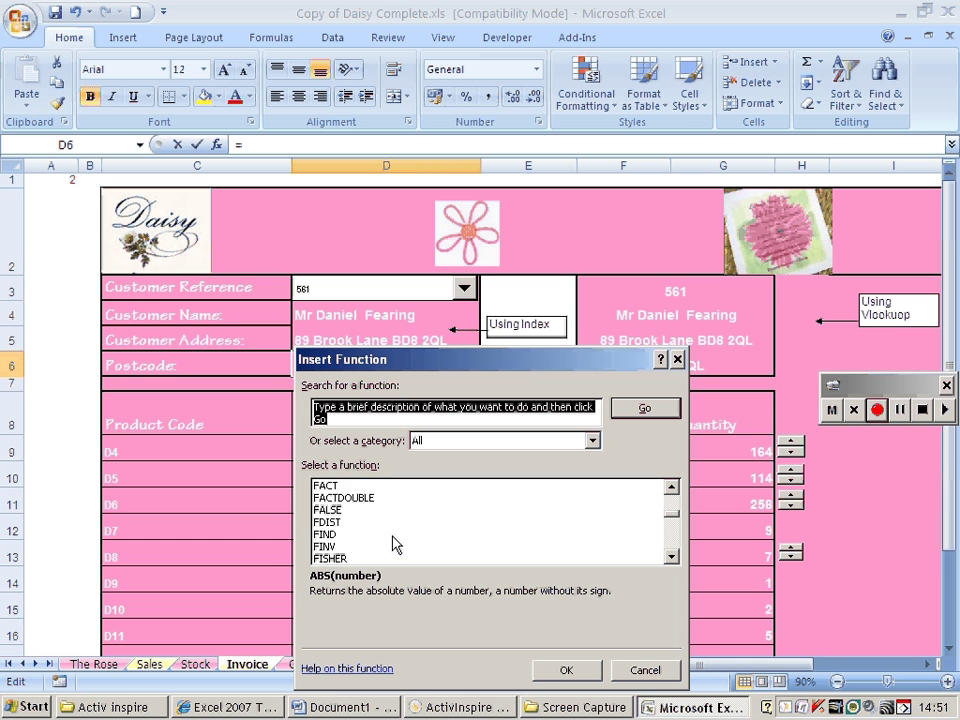
scroll(393, 545, "down", 10)
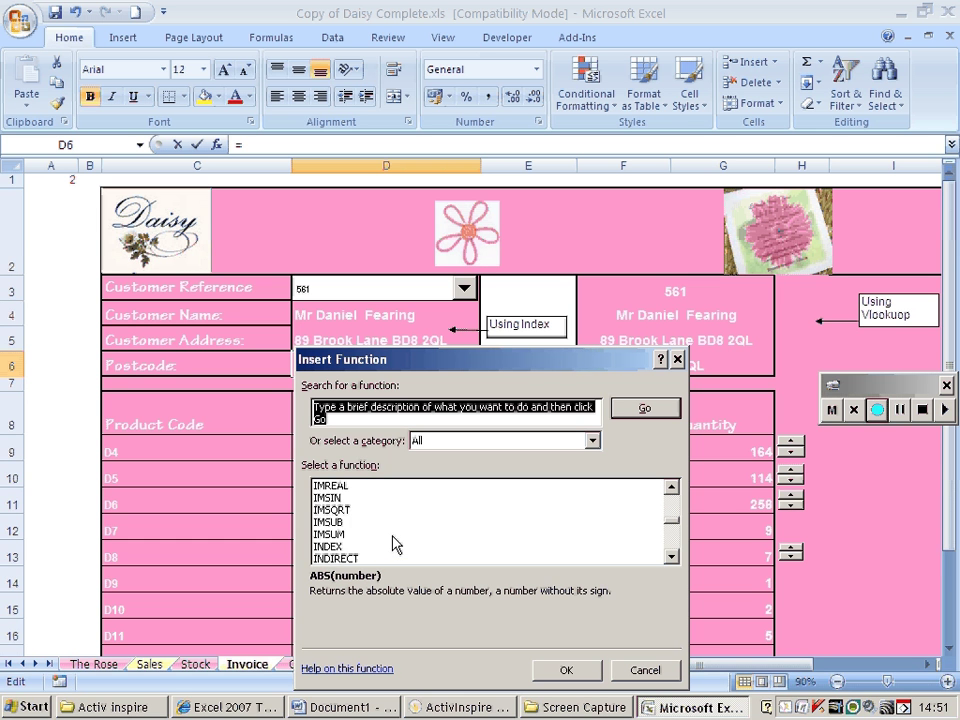
scroll(393, 545, "down", 1)
scroll(392, 540, "up", 1)
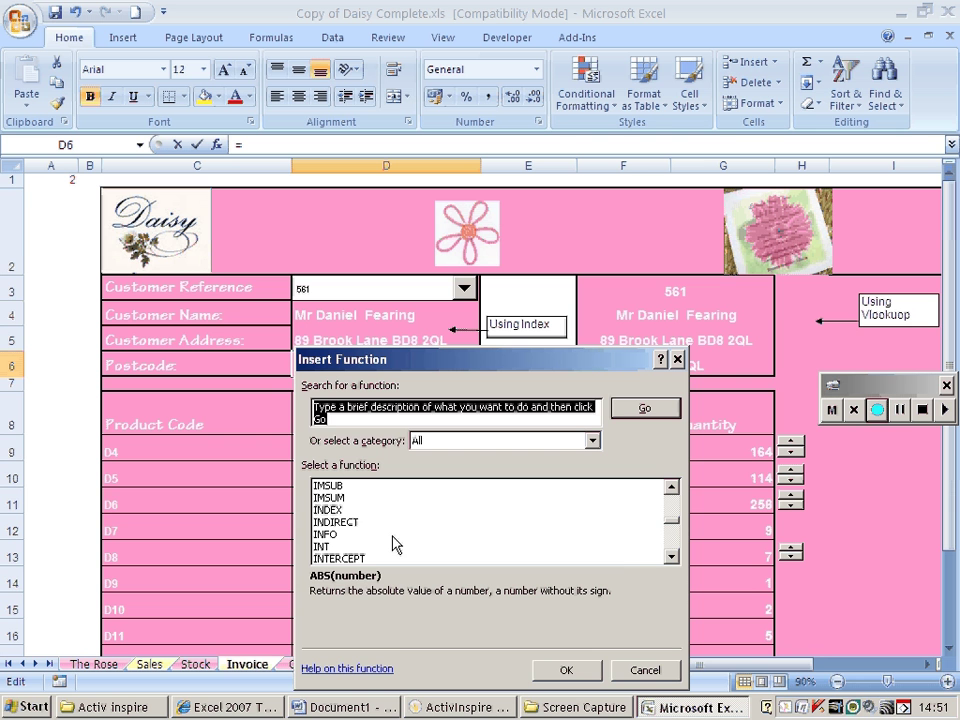
Insert INDEX in array form with Array set to 'Customer Details'!G5:G11
left_click(327, 510)
left_click(563, 669)
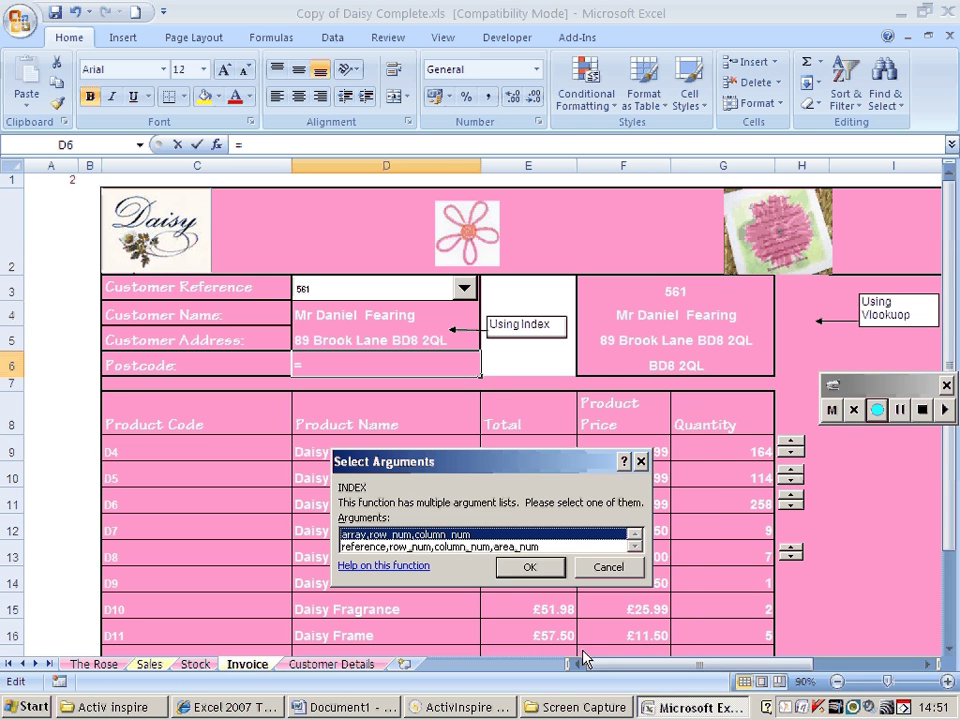
left_click(520, 567)
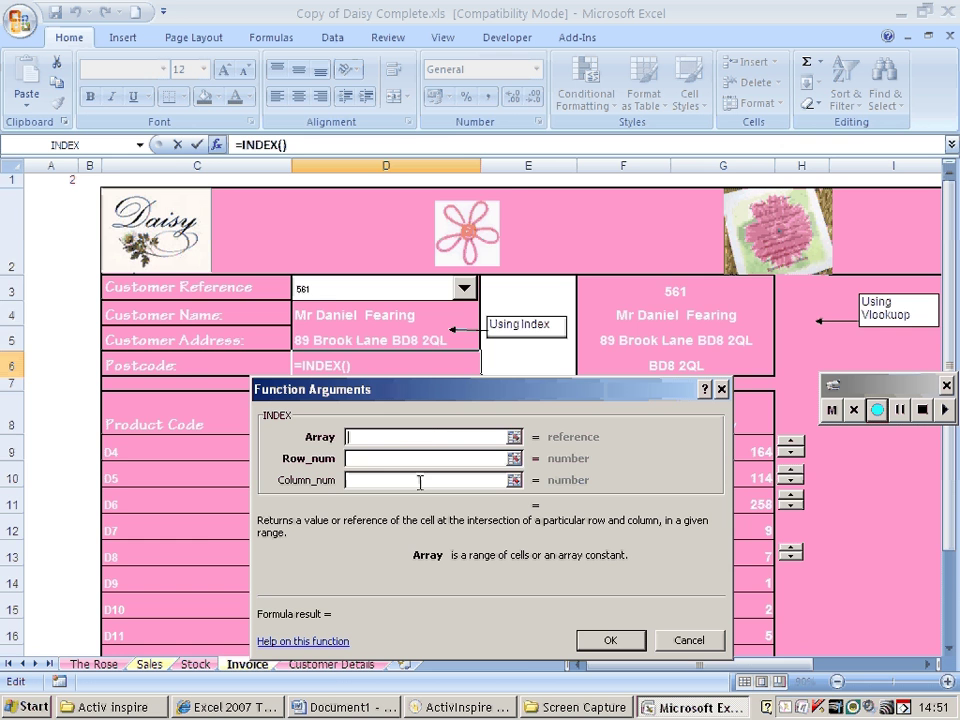
left_click(331, 665)
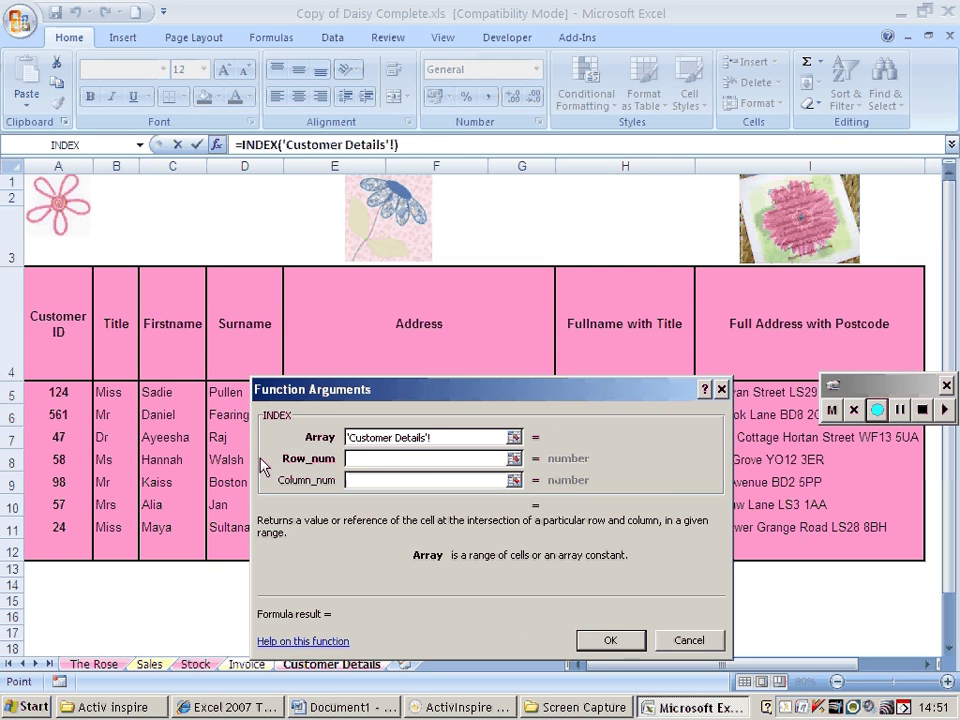
left_click_drag(350, 396, 189, 103)
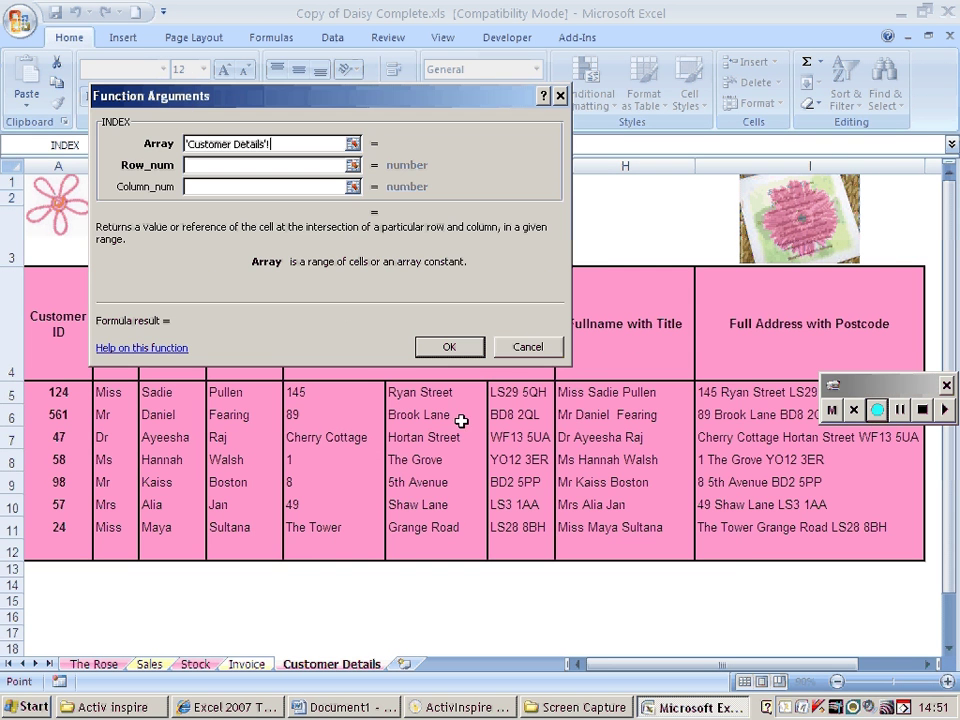
left_click_drag(530, 385, 537, 533)
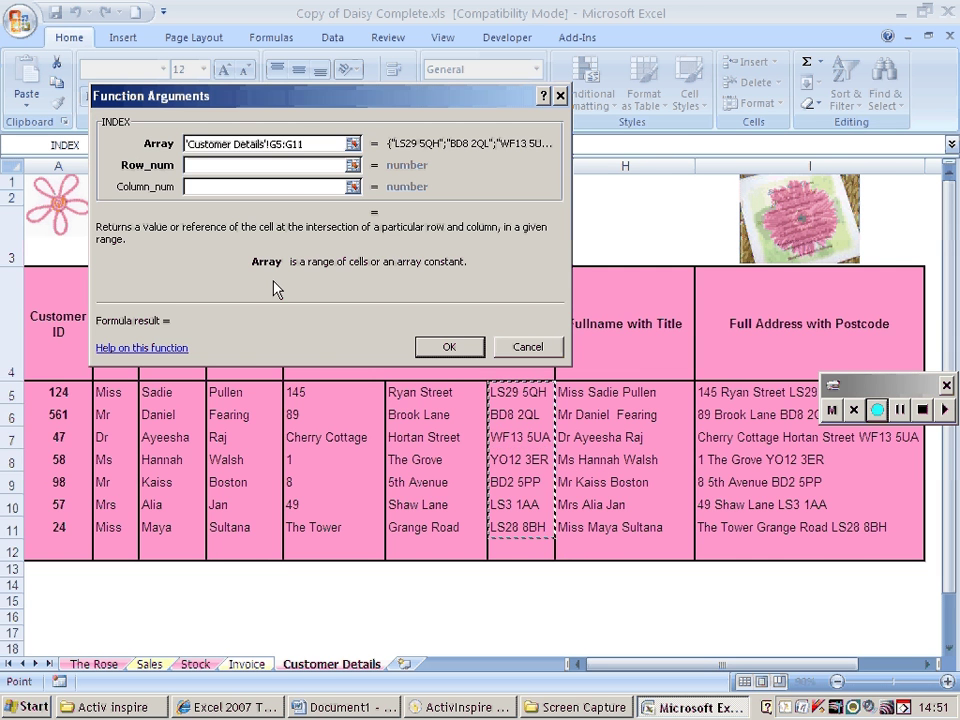
Dismiss the too-few-arguments warning and finish the formula as =INDEX('Customer Details'!G5:G11,A1)
left_click(449, 346)
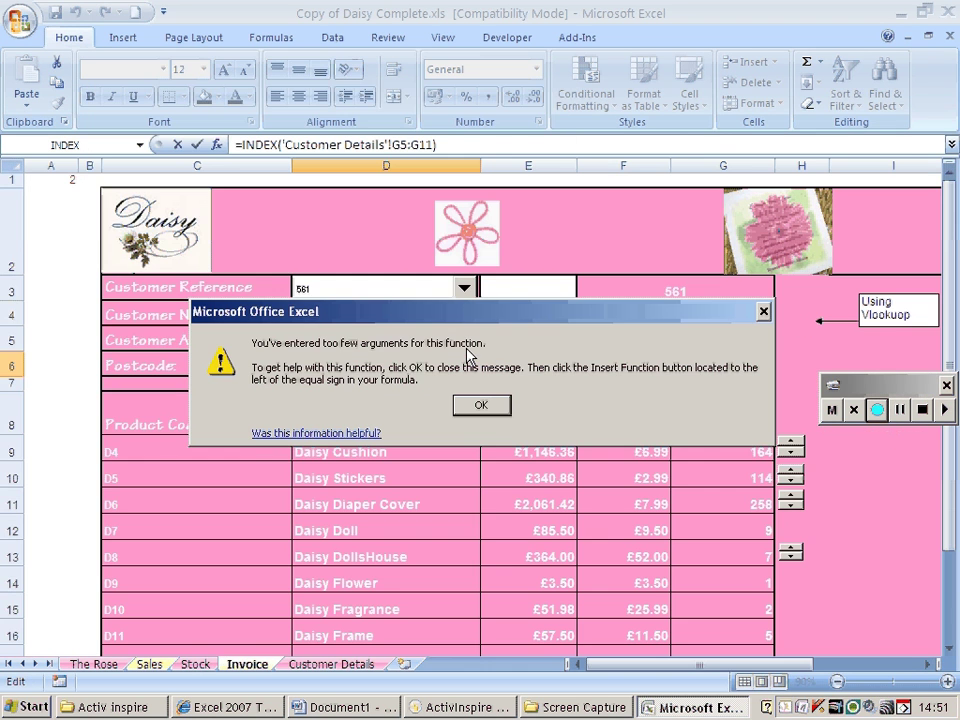
left_click(482, 406)
left_click(432, 145)
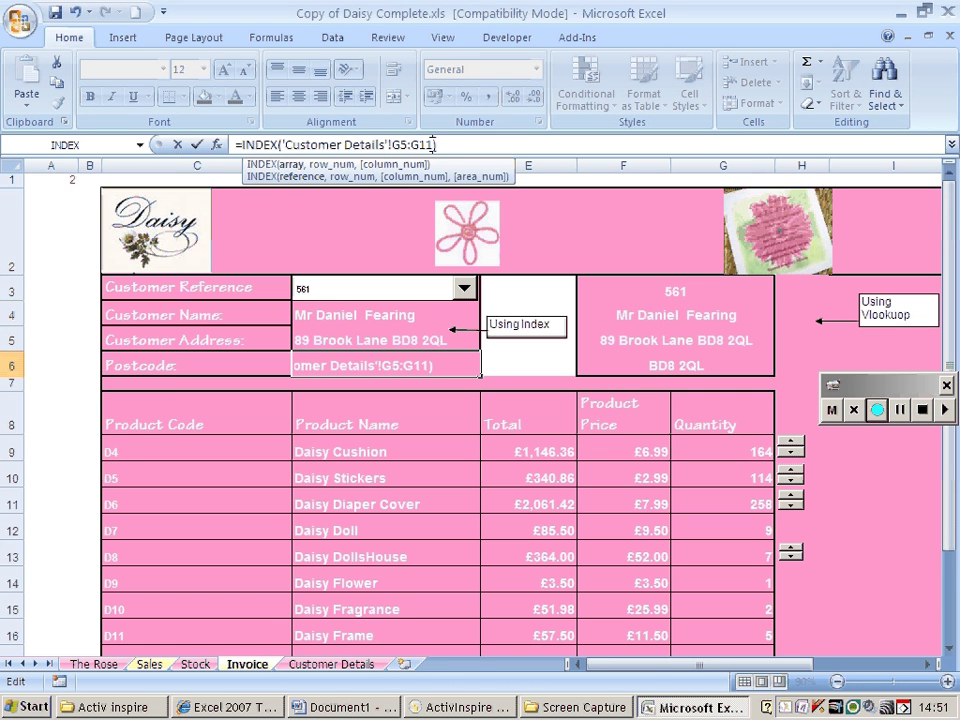
type(",")
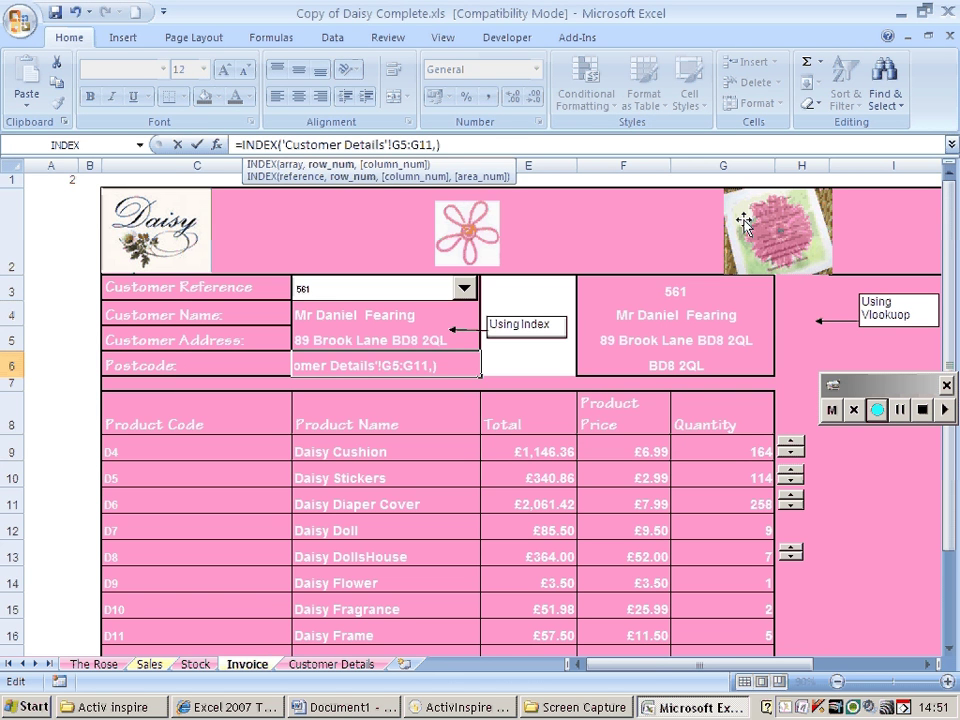
left_click(62, 180)
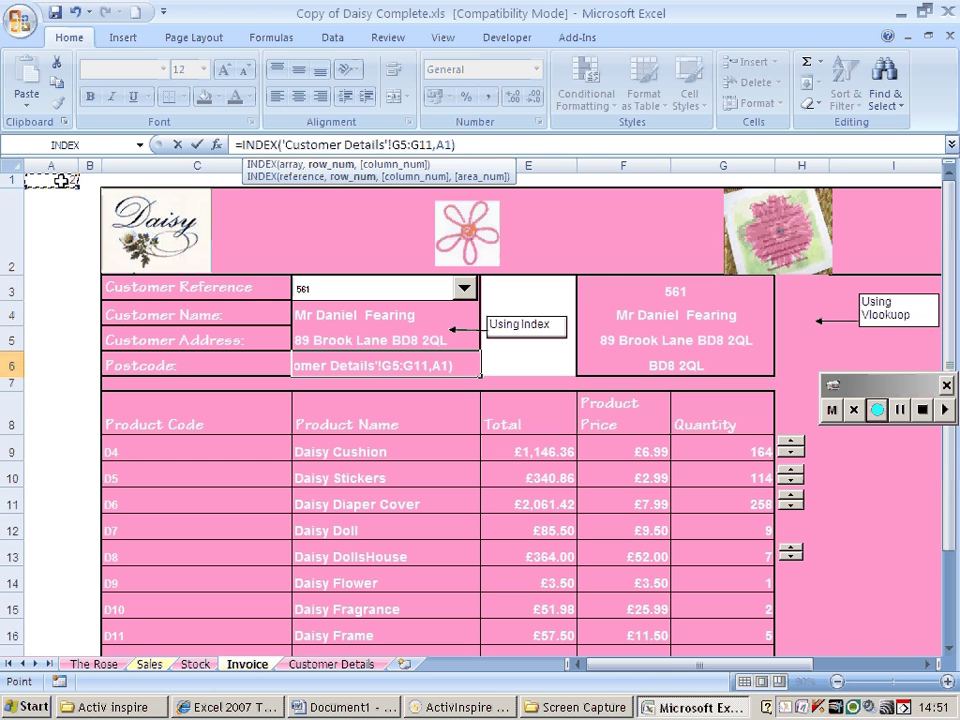
key("Return")
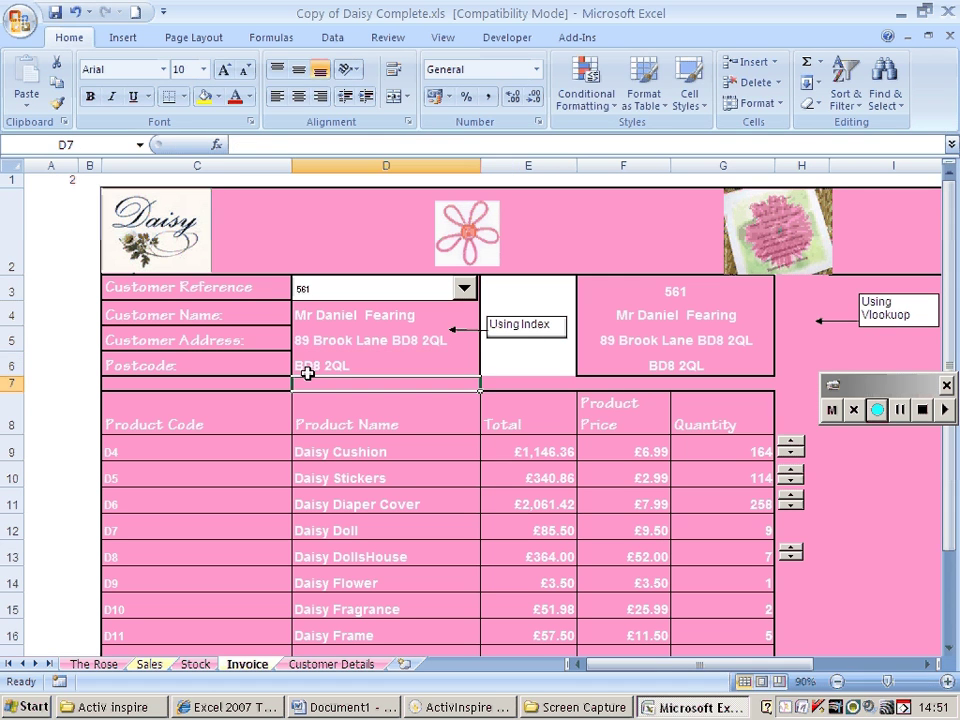
Hide the link cell A1's number by giving it a White font colour
left_click(371, 358)
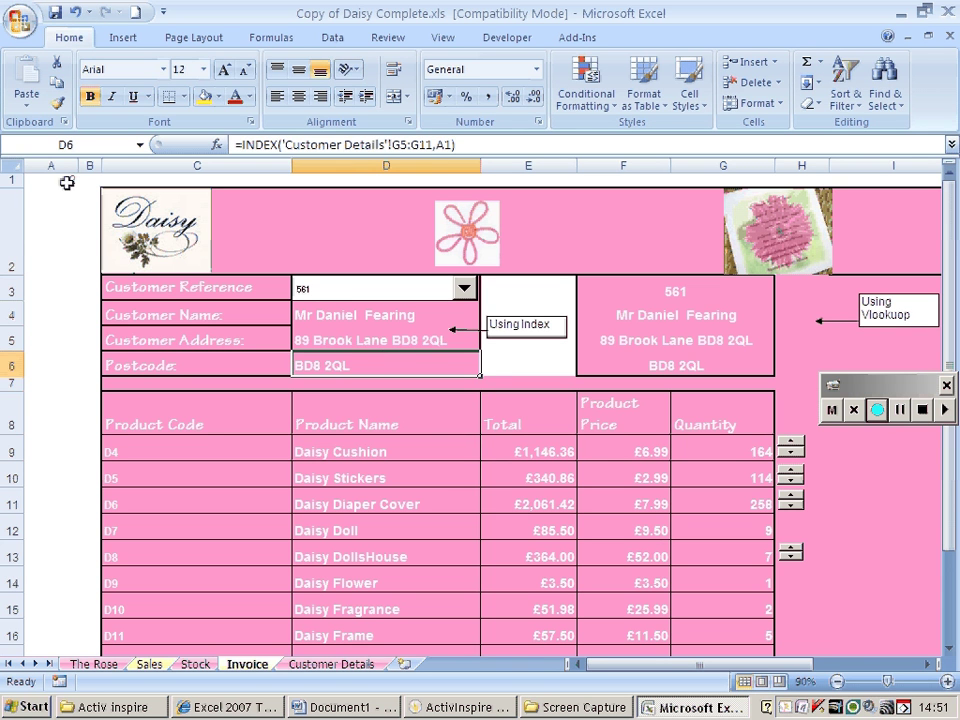
left_click(66, 183)
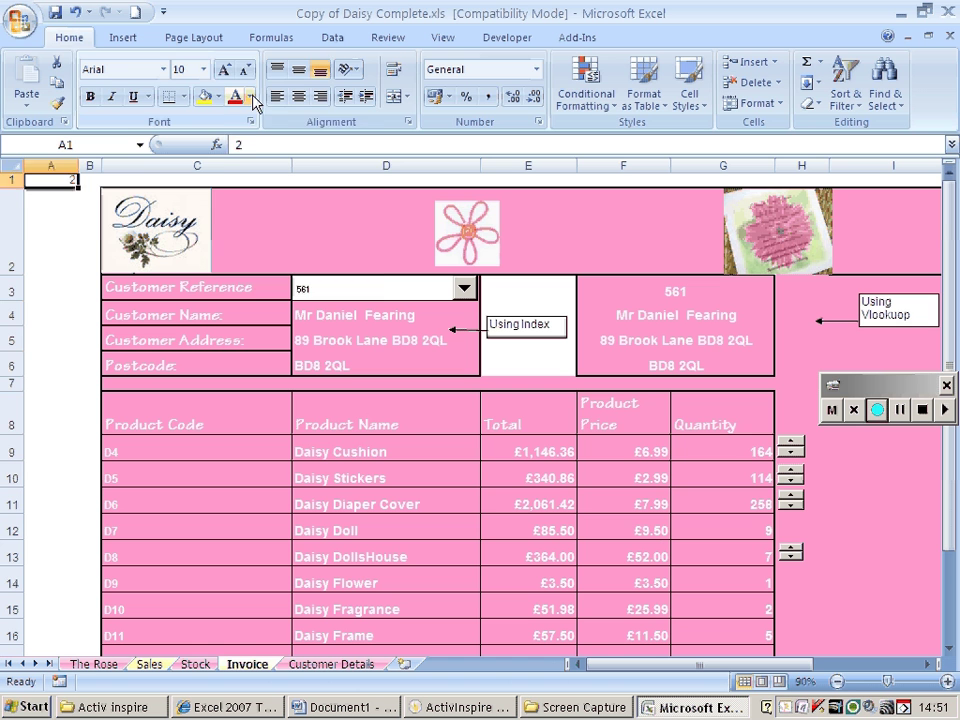
left_click(252, 97)
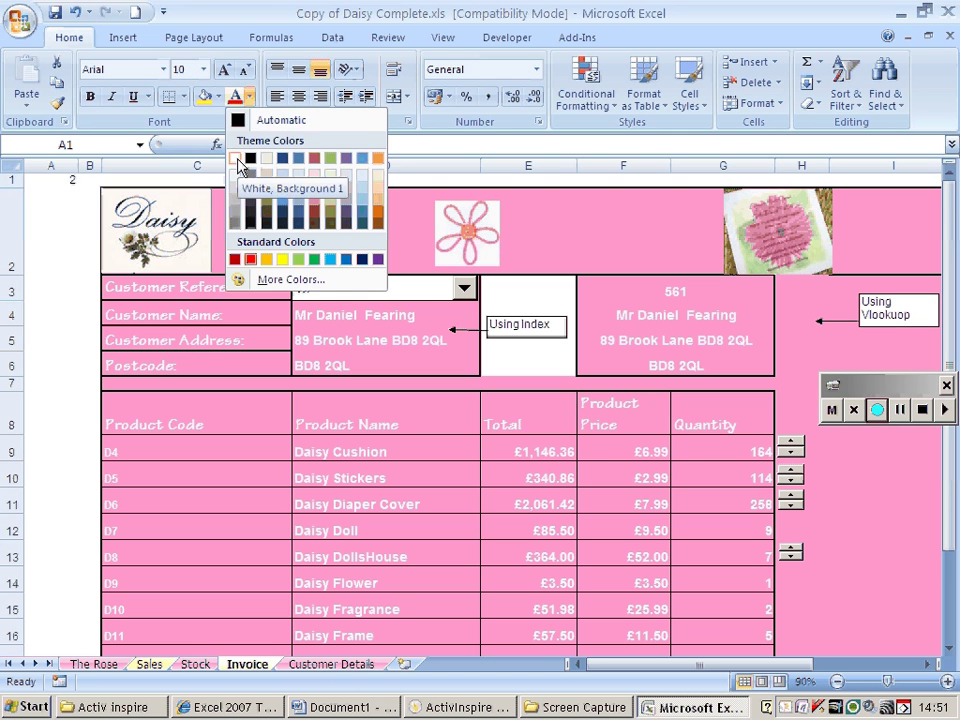
left_click(238, 160)
left_click(78, 236)
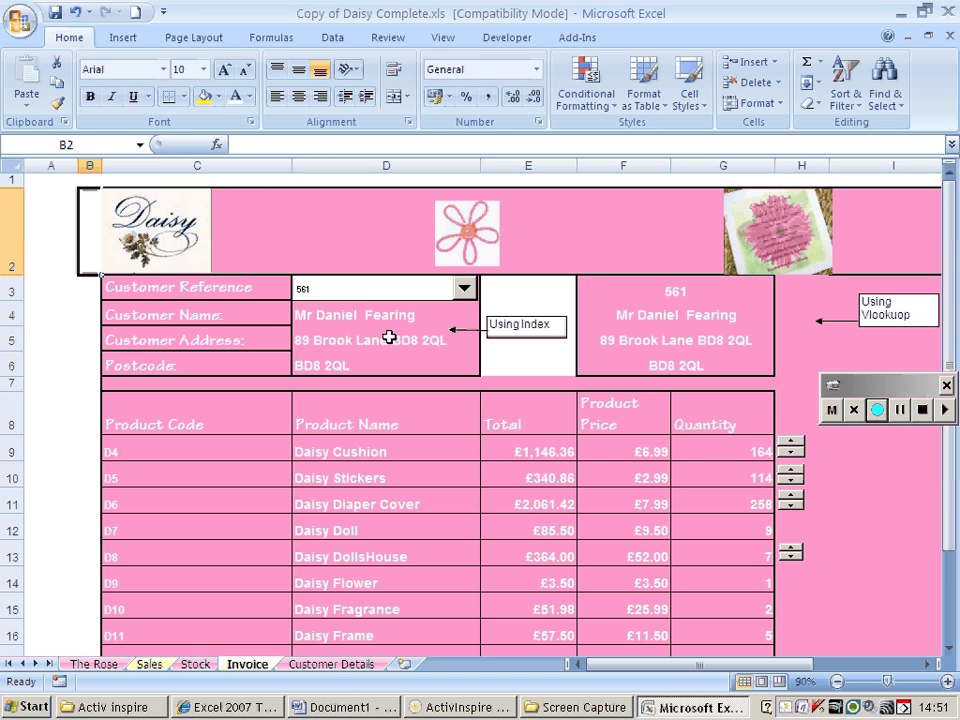
Choose customer references 47 then 98 and compare the filled details with Customer Details
left_click(51, 180)
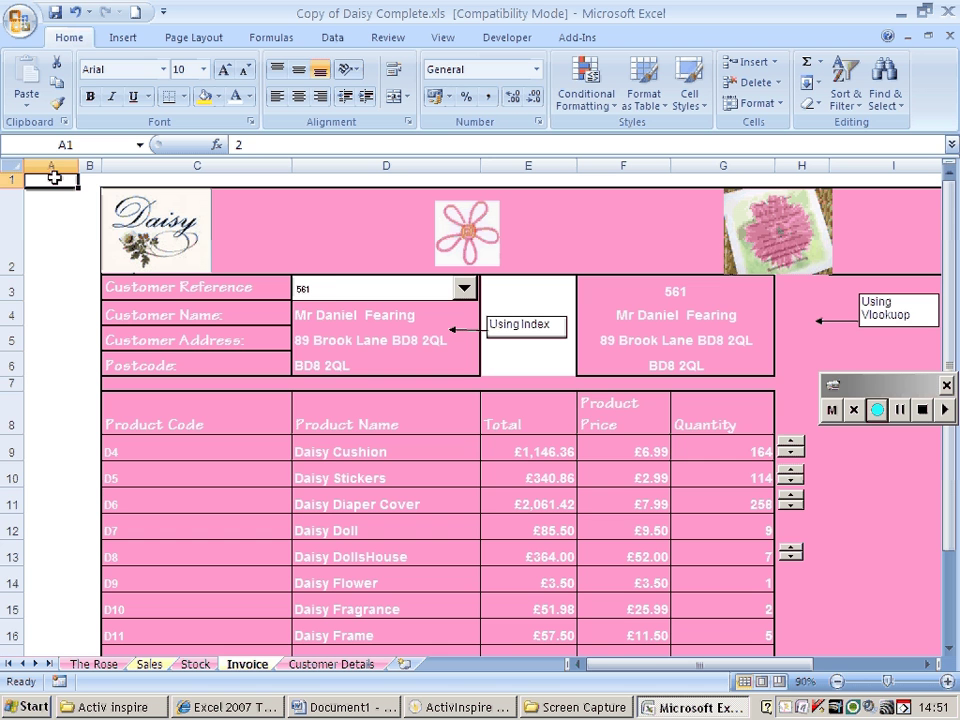
left_click(355, 293)
left_click(360, 338)
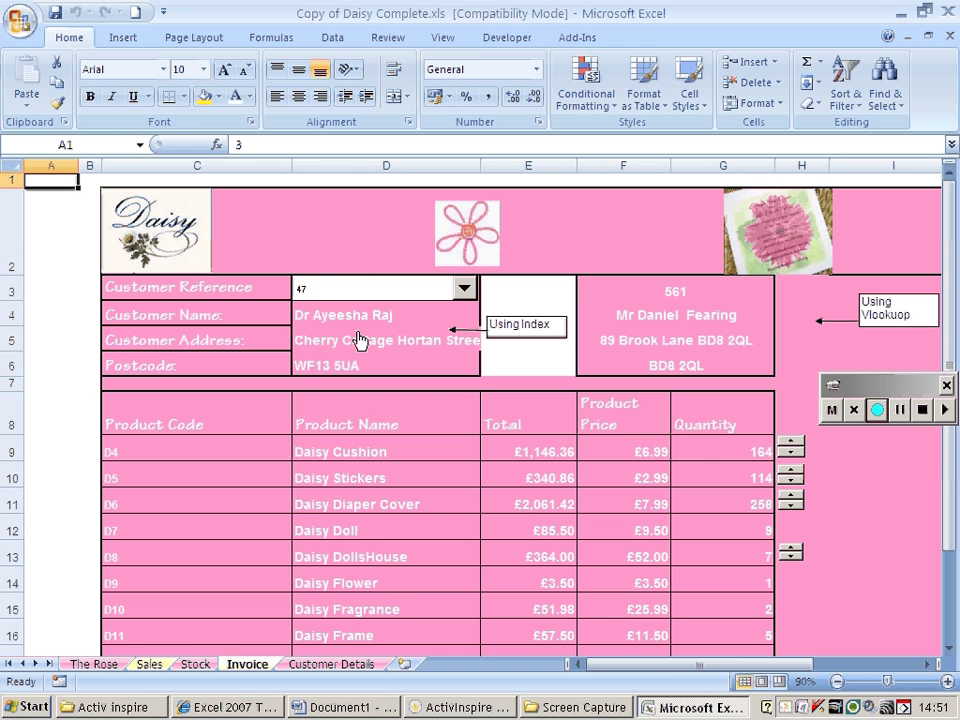
left_click(371, 292)
left_click(369, 358)
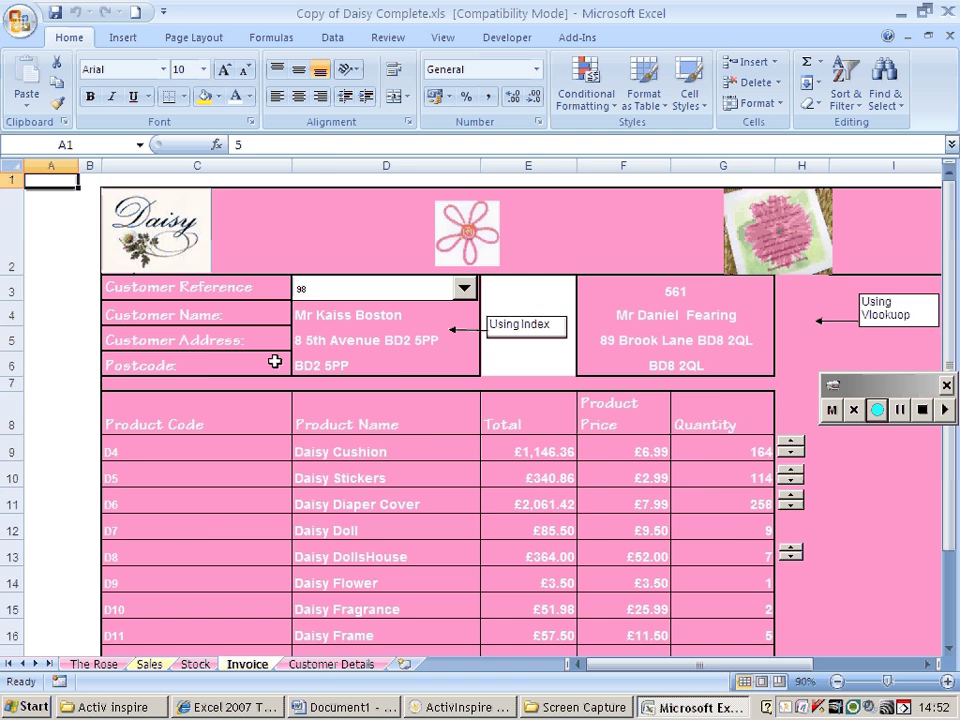
left_click(325, 664)
left_click(246, 664)
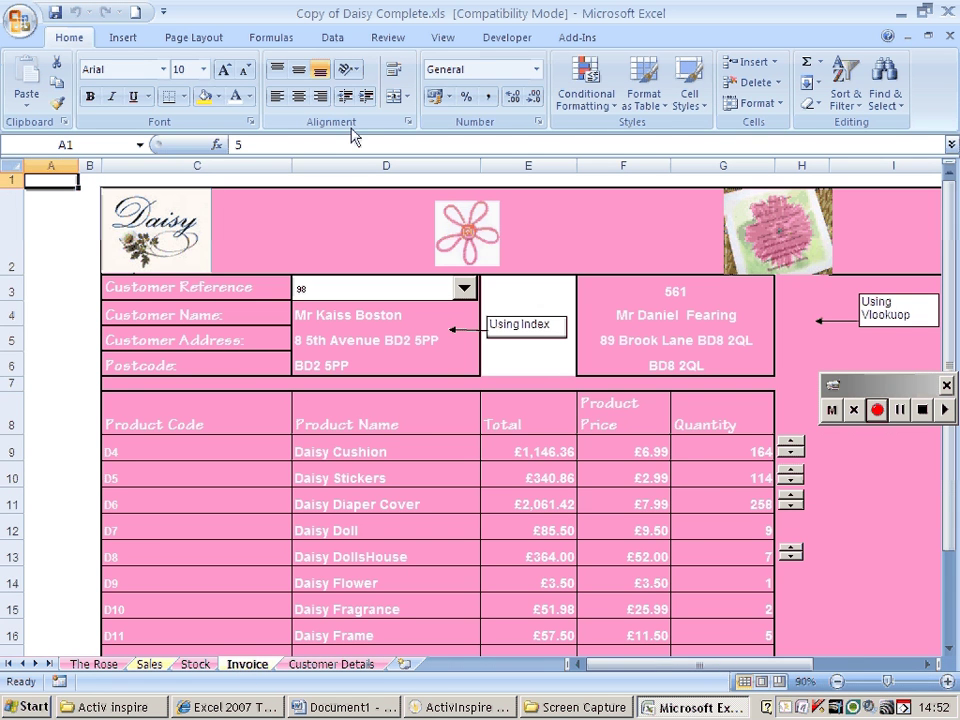